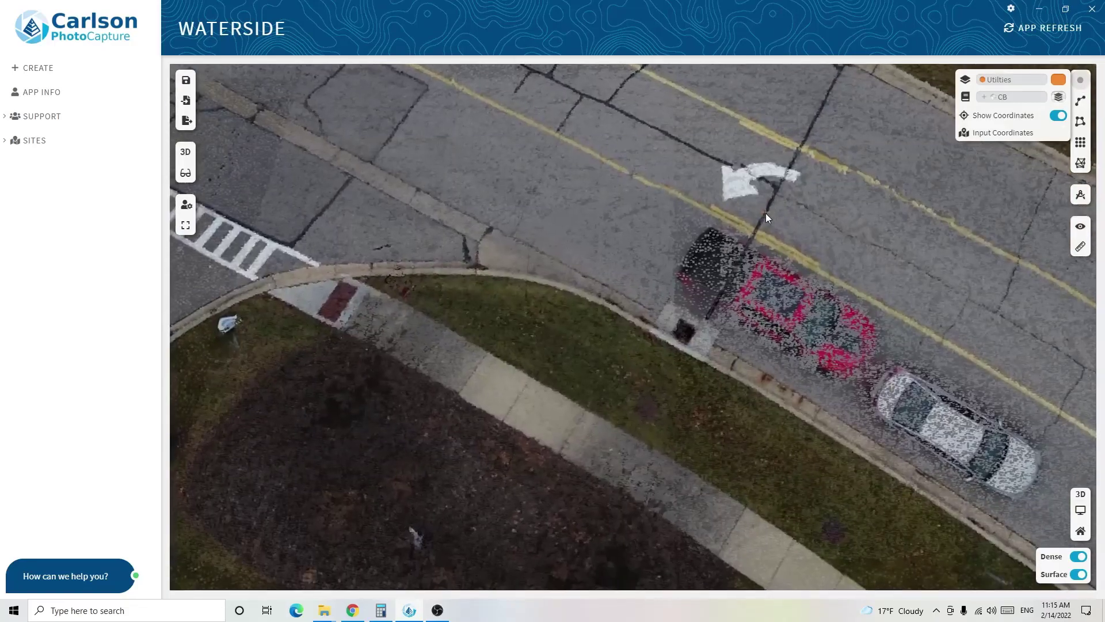
Place CB points on the Utilities layer at the centres of the curbside drain grate and the two pavement grates
scroll(685, 333, "up", 10)
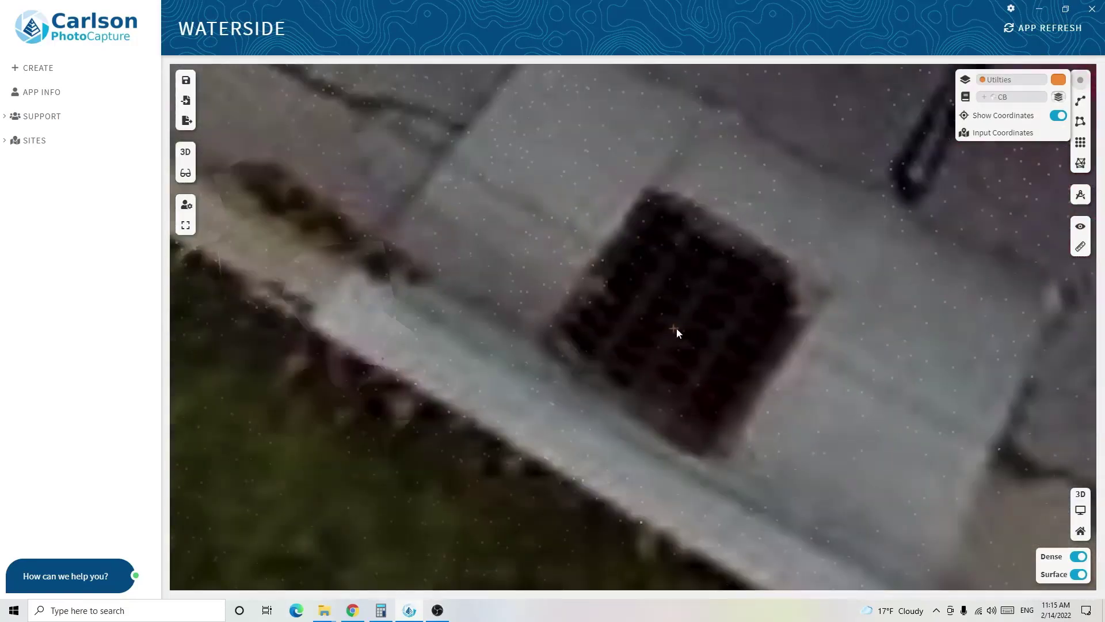
left_click(678, 323)
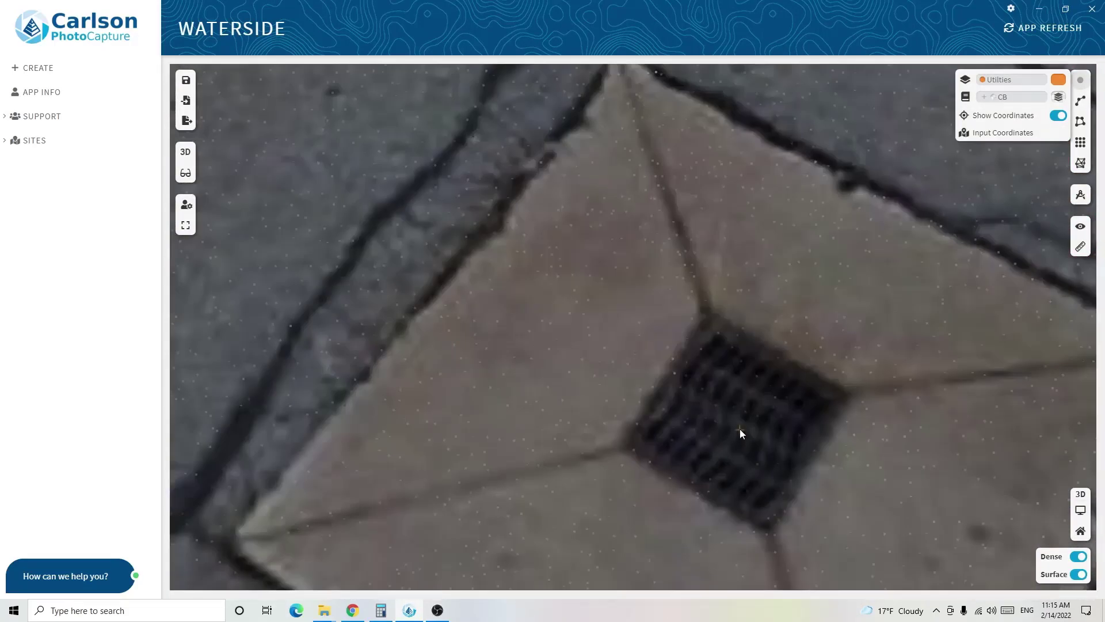
left_click(738, 424)
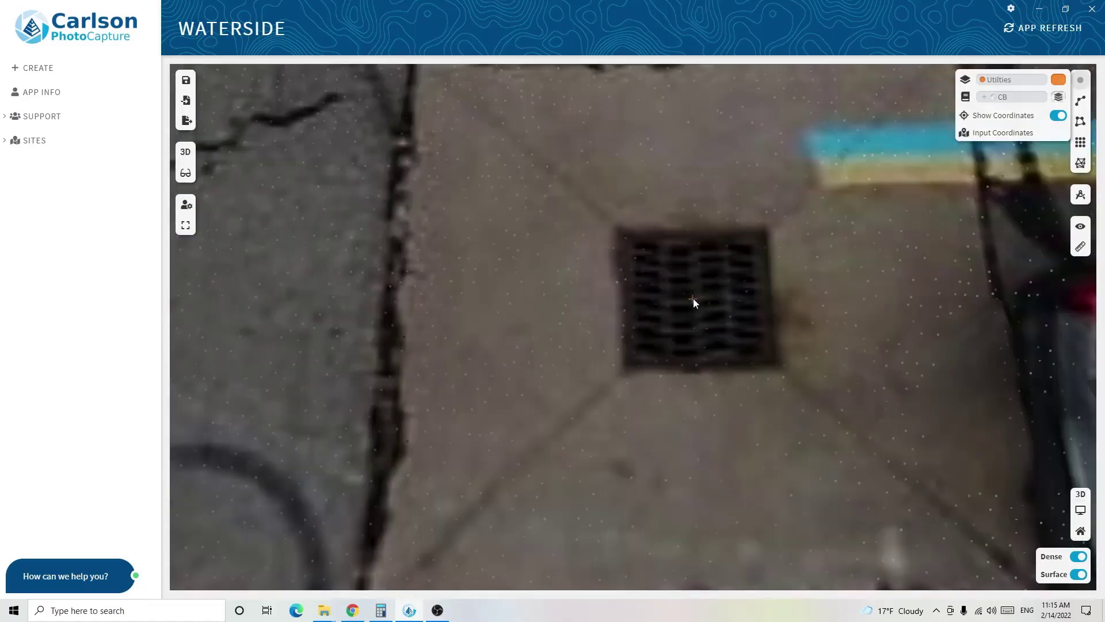
left_click(694, 298)
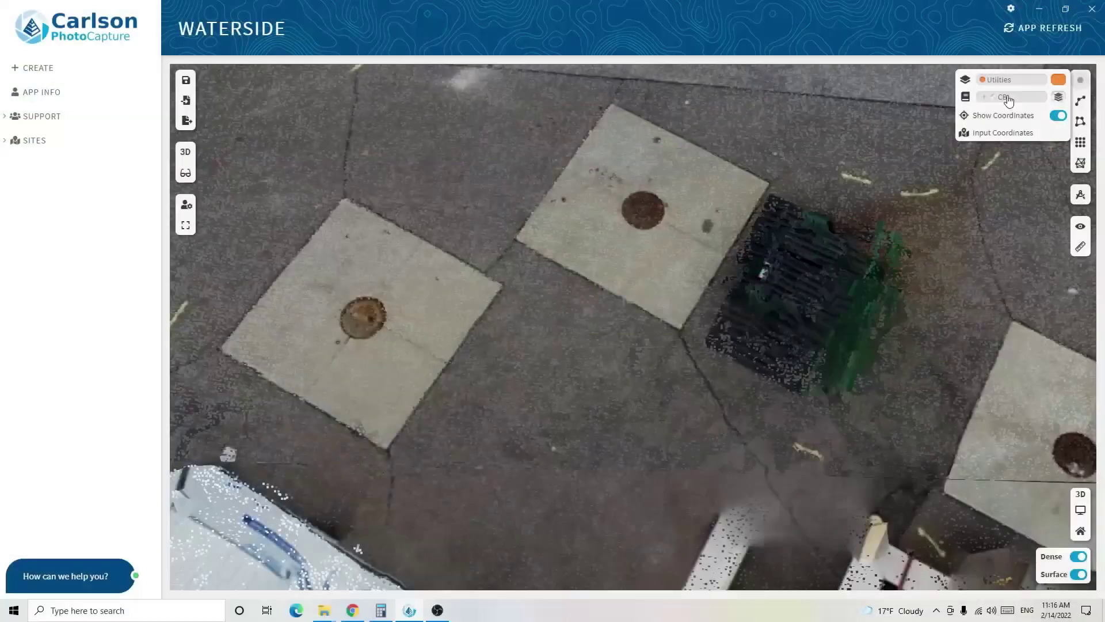
Create the feature code MH and place a point at the centre of the rusty manhole cover
type("MH")
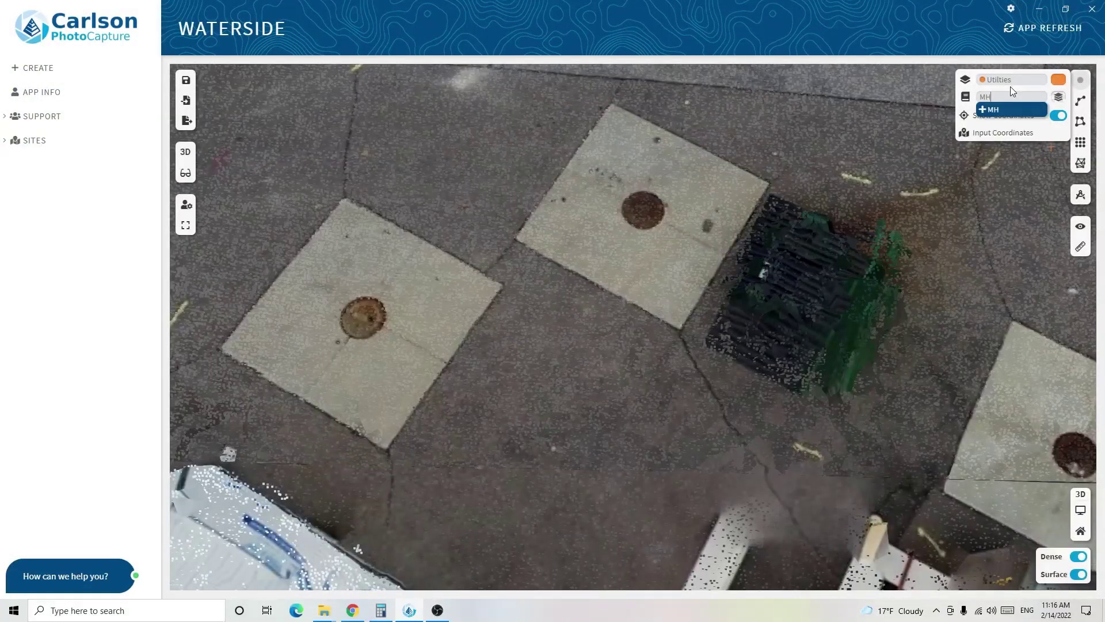
left_click(996, 111)
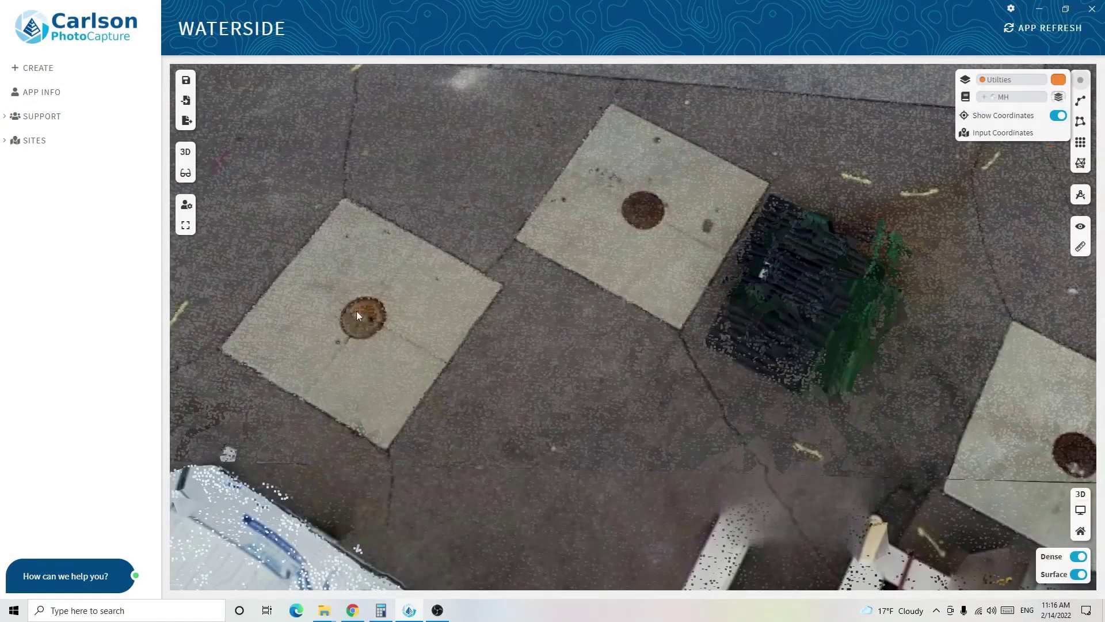
scroll(357, 315, "up", 5)
left_click(388, 344)
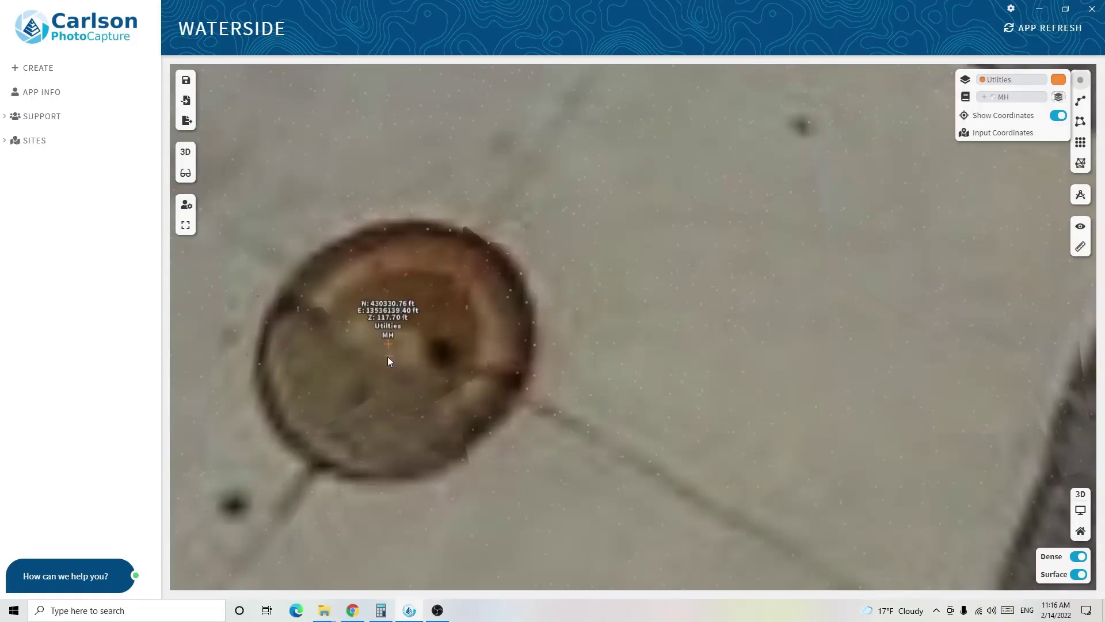
Place MH points on the other manhole covers set in concrete squares across the pavement
scroll(409, 358, "down", 5)
left_click_drag(823, 248, 624, 381)
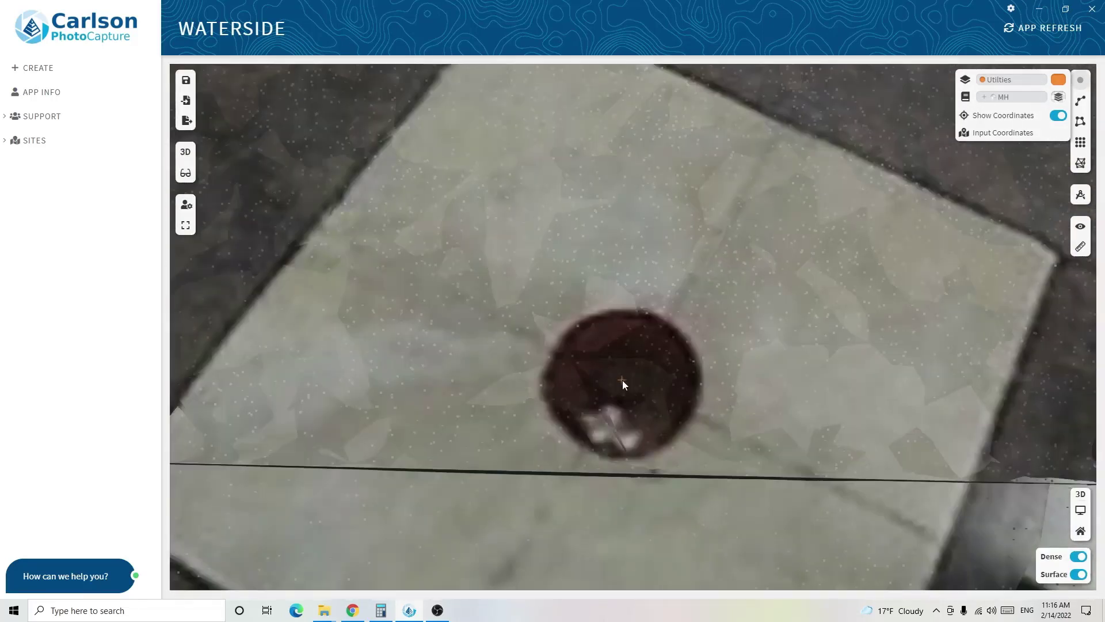
scroll(682, 395, "down", 3)
scroll(671, 387, "up", 3)
scroll(669, 385, "down", 5)
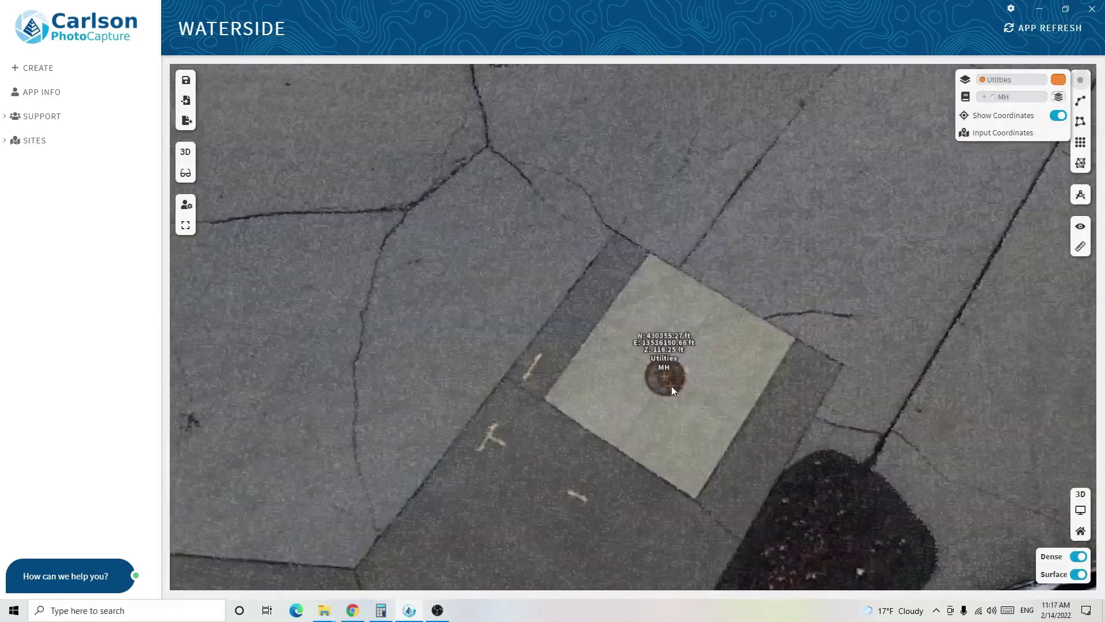
scroll(671, 386, "up", 6)
scroll(685, 316, "down", 3)
left_click_drag(693, 311, 716, 294)
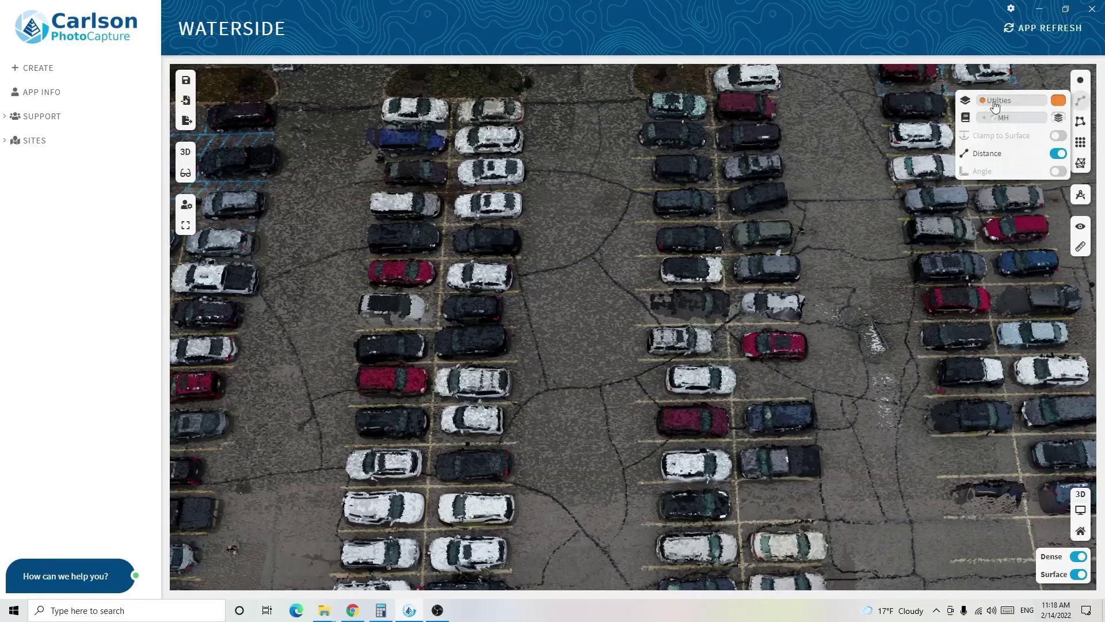
Create a Sidewalk layer for the polyline tool and rename that layer Concrete
left_click(1010, 104)
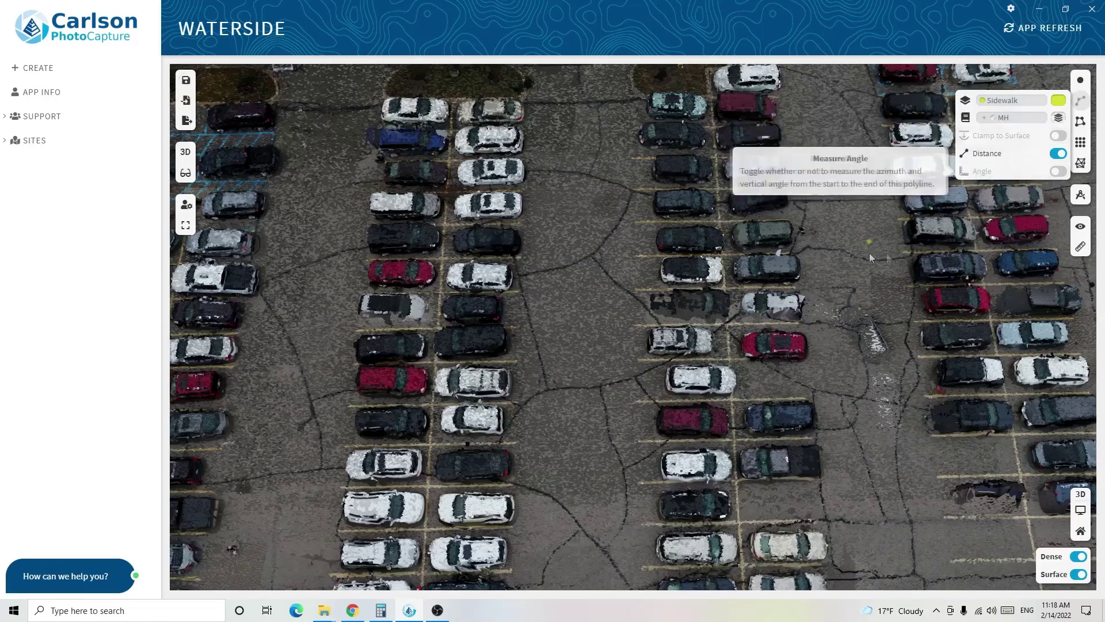
left_click(1081, 196)
double_click(959, 240)
type("Concrete")
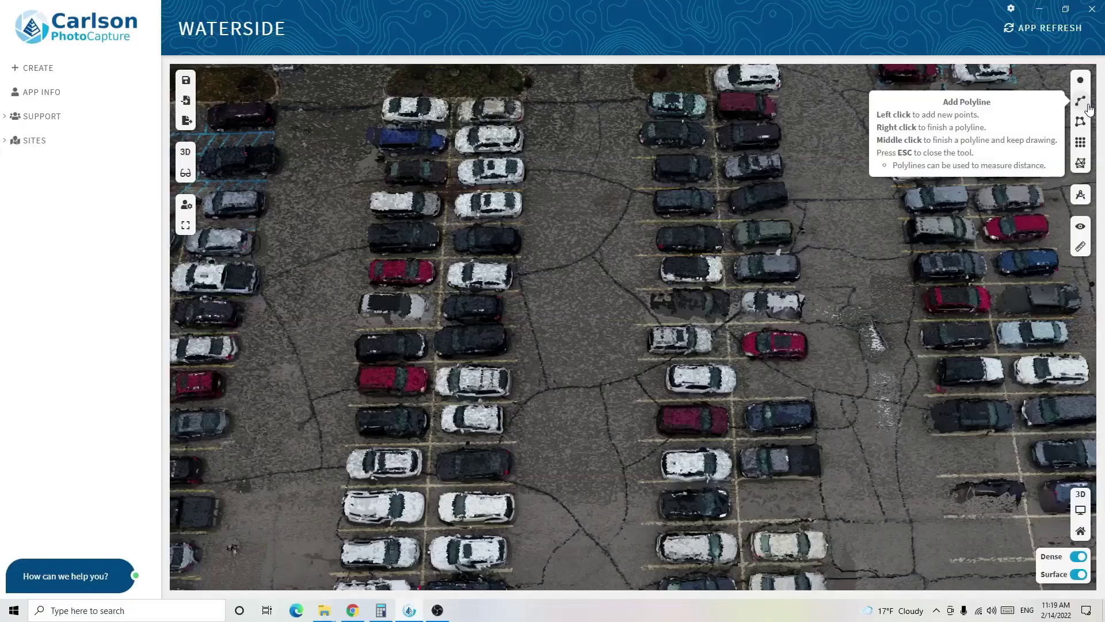
Create the feature code SW and assign it to the new polyline on the Concrete layer
scroll(604, 276, "down", 5)
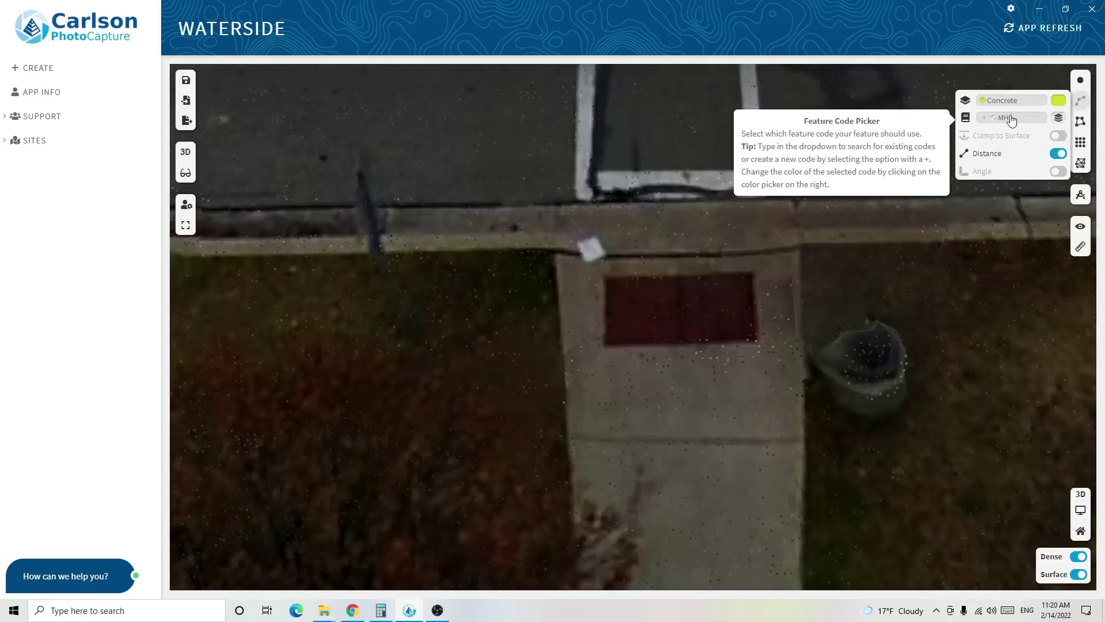
left_click(1012, 119)
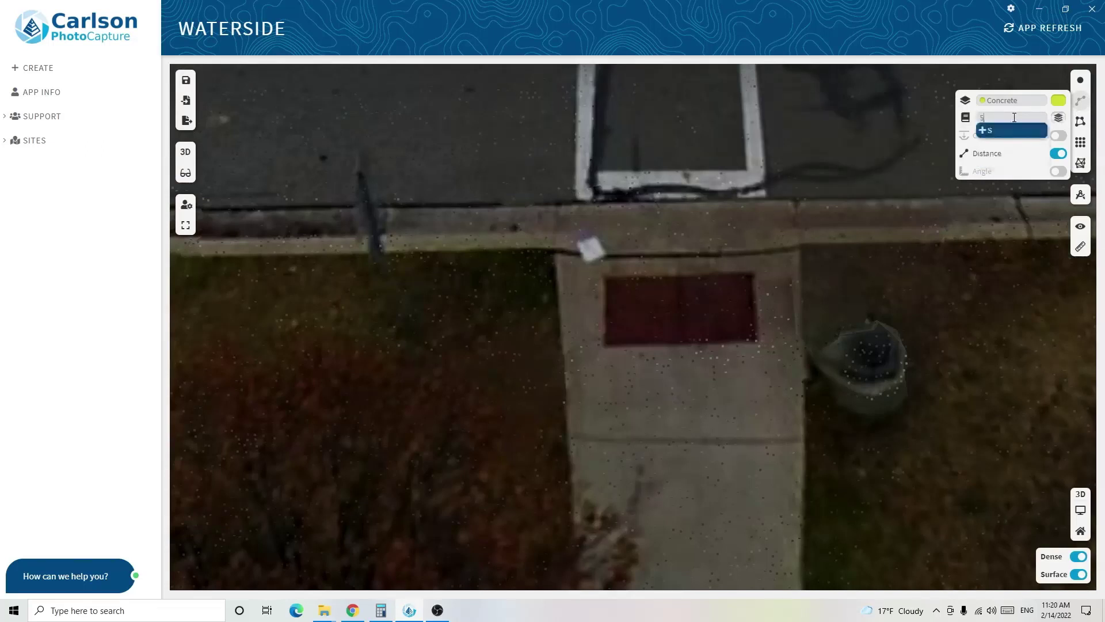
left_click(1014, 131)
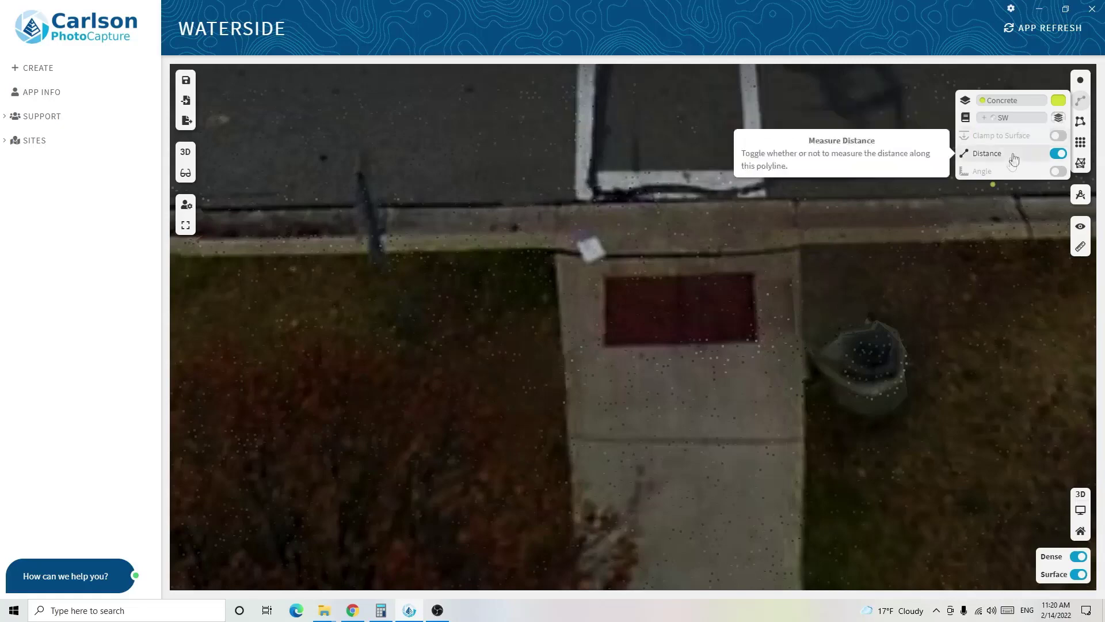
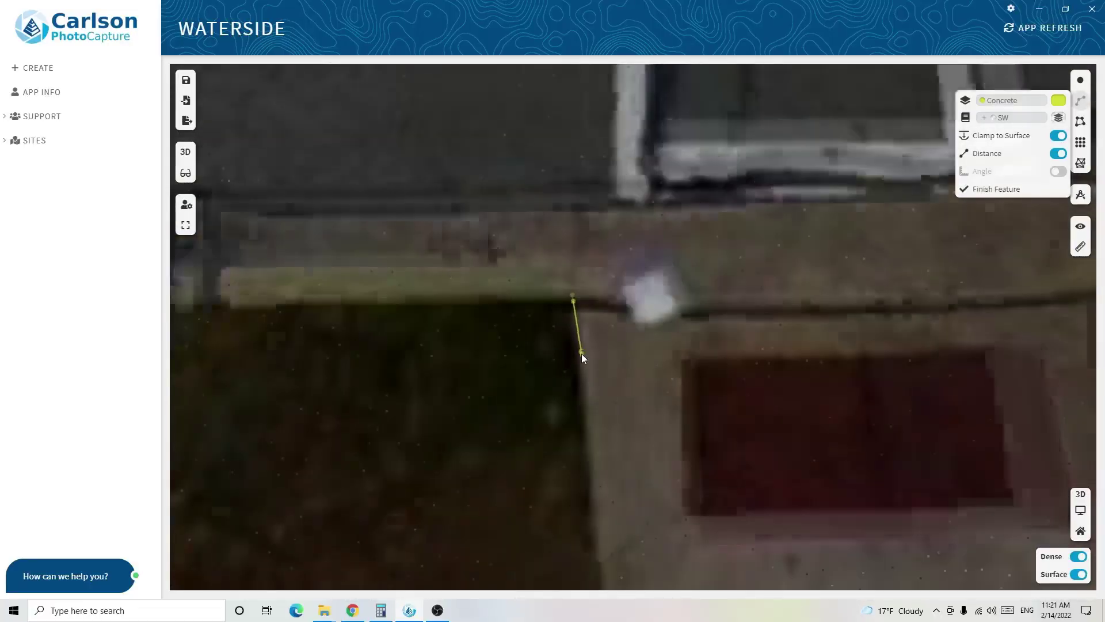
Start a surface-clamped SW polyline where the sidewalk's left edge meets the curb and trace it past the first slabs
scroll(600, 345, "up", 5)
left_click(592, 265)
scroll(577, 328, "down", 3)
scroll(575, 328, "down", 5)
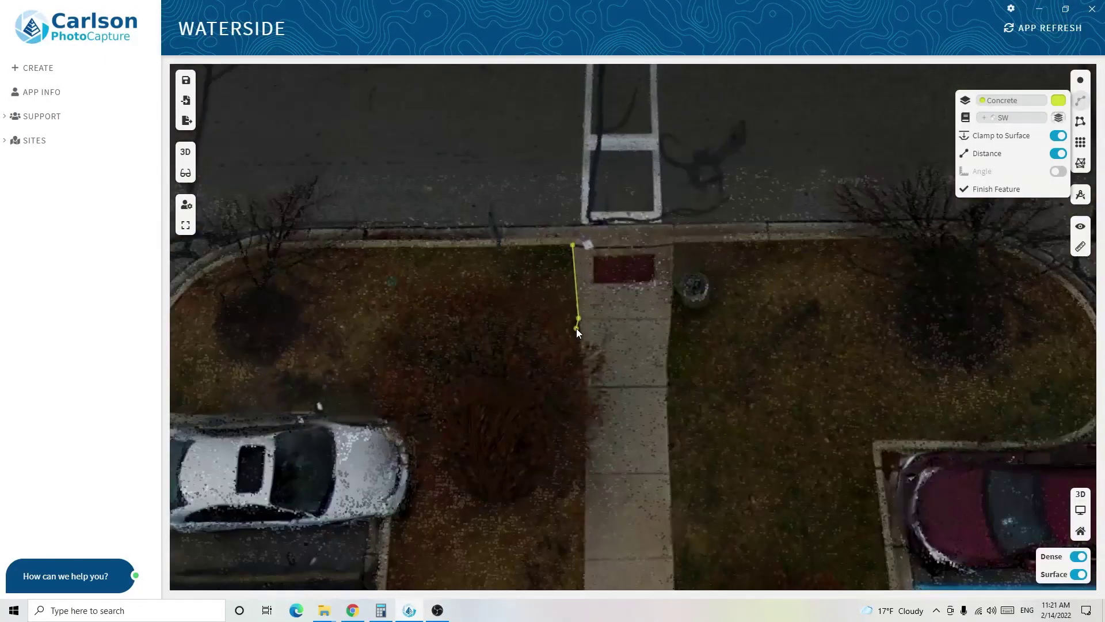
scroll(567, 339, "up", 6)
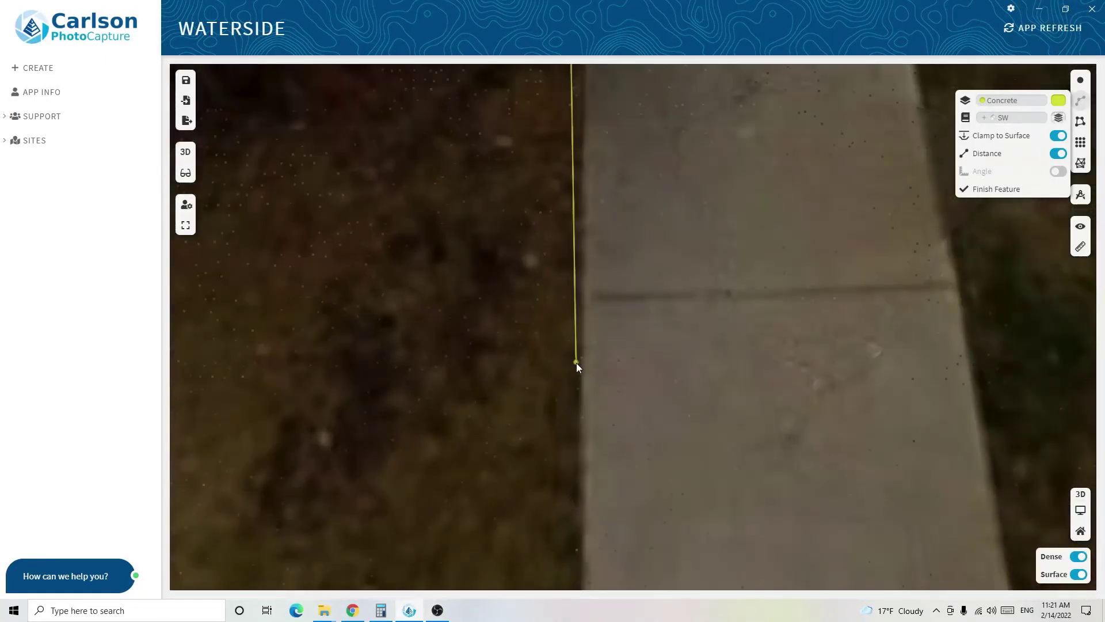
left_click(576, 363)
scroll(579, 379, "down", 4)
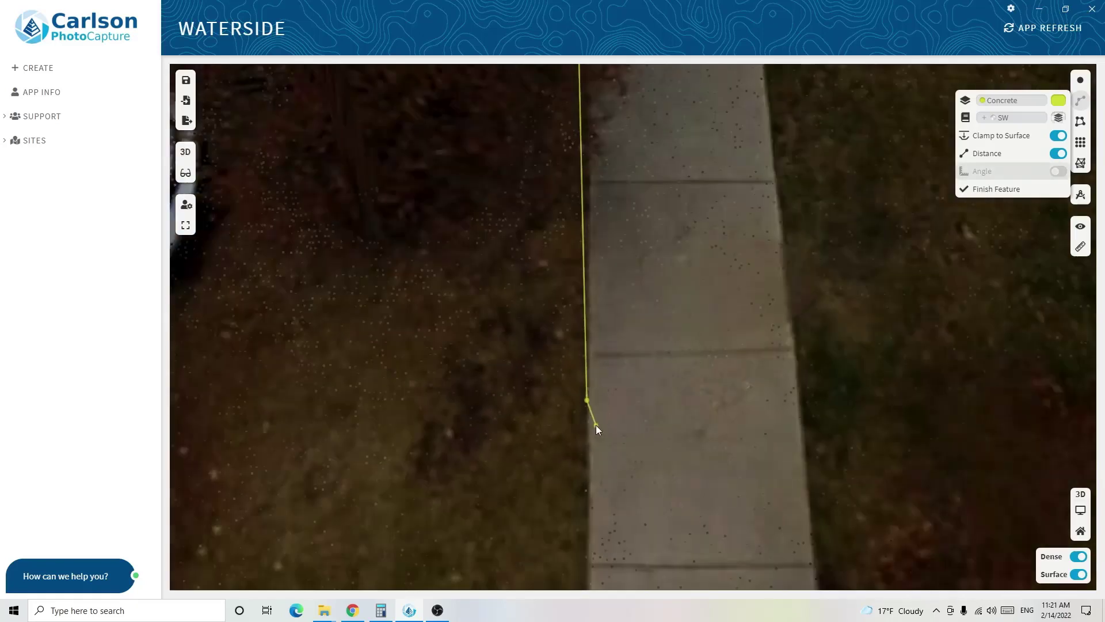
Extend the polyline along the sidewalk's left edge, past the tree shadows, to beside the dark rectangular patch
scroll(596, 425, "down", 4)
scroll(611, 444, "up", 6)
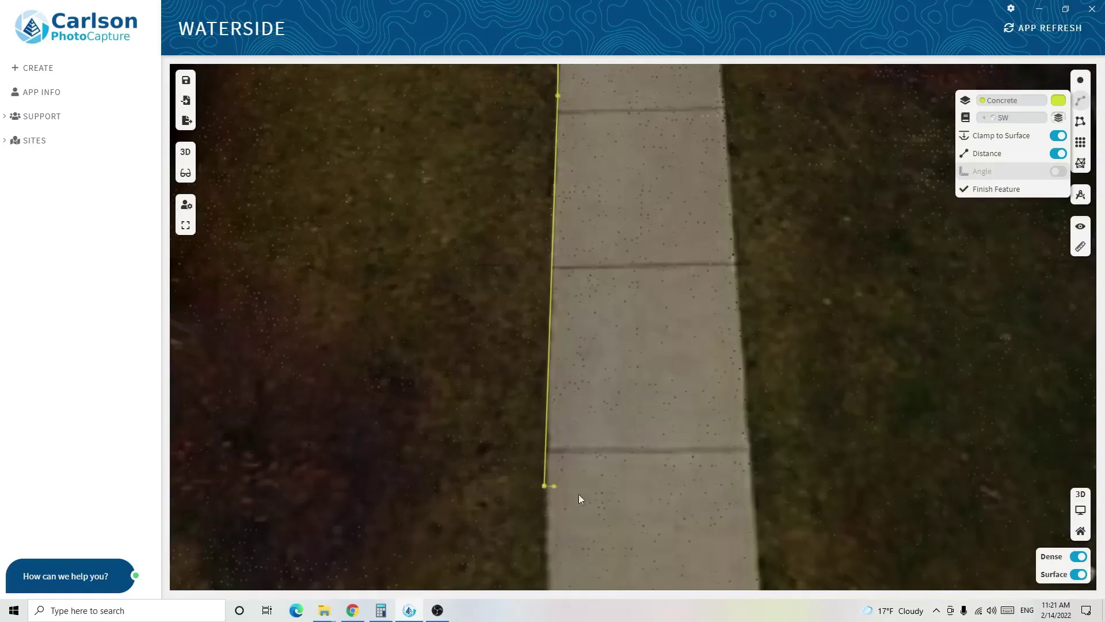
left_click_drag(612, 488, 607, 112)
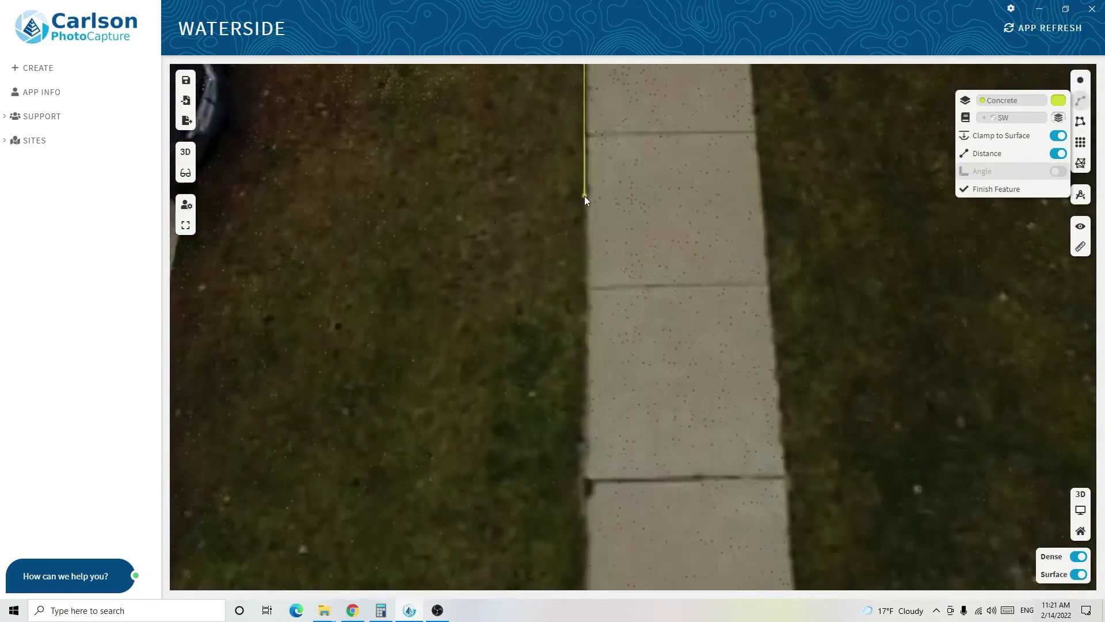
left_click_drag(585, 410, 619, 328)
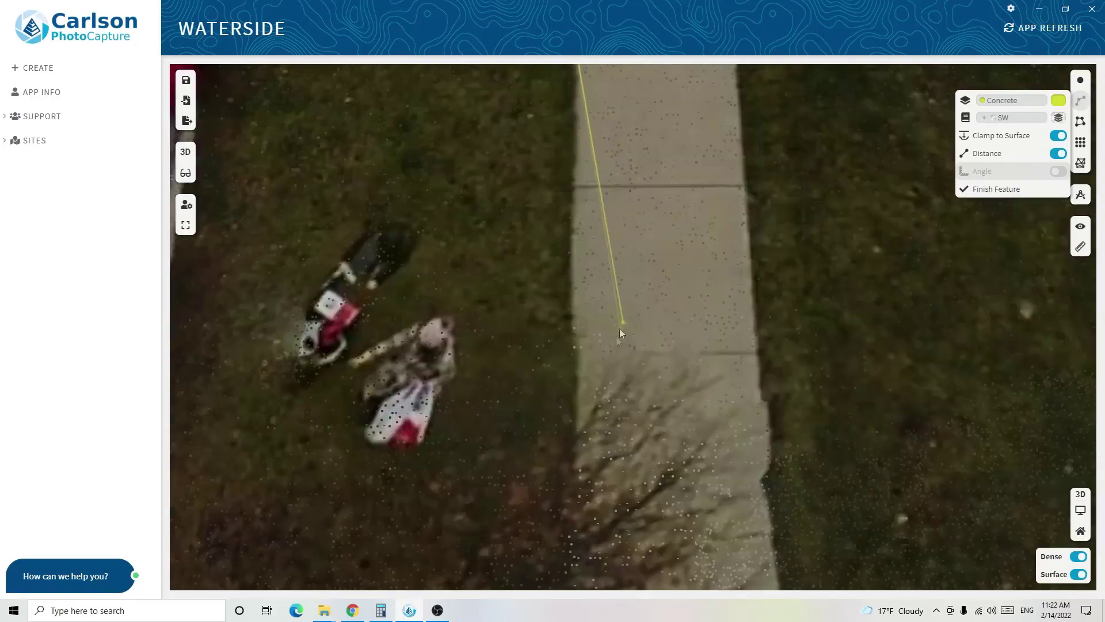
left_click(570, 334)
left_click_drag(634, 372, 581, 30)
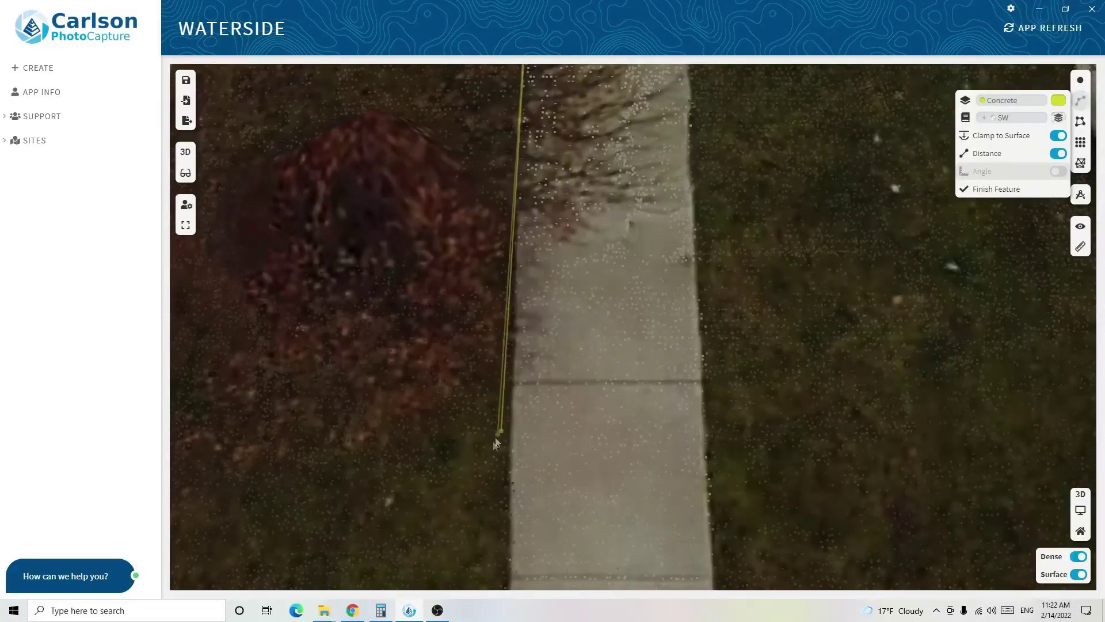
scroll(613, 550, "down", 3)
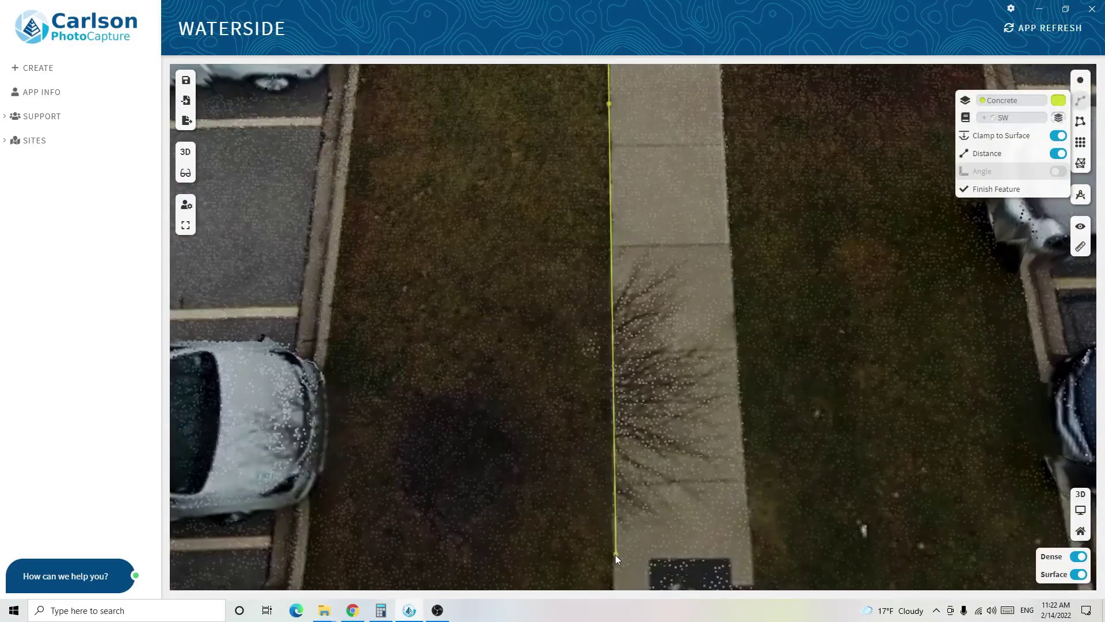
left_click(615, 554)
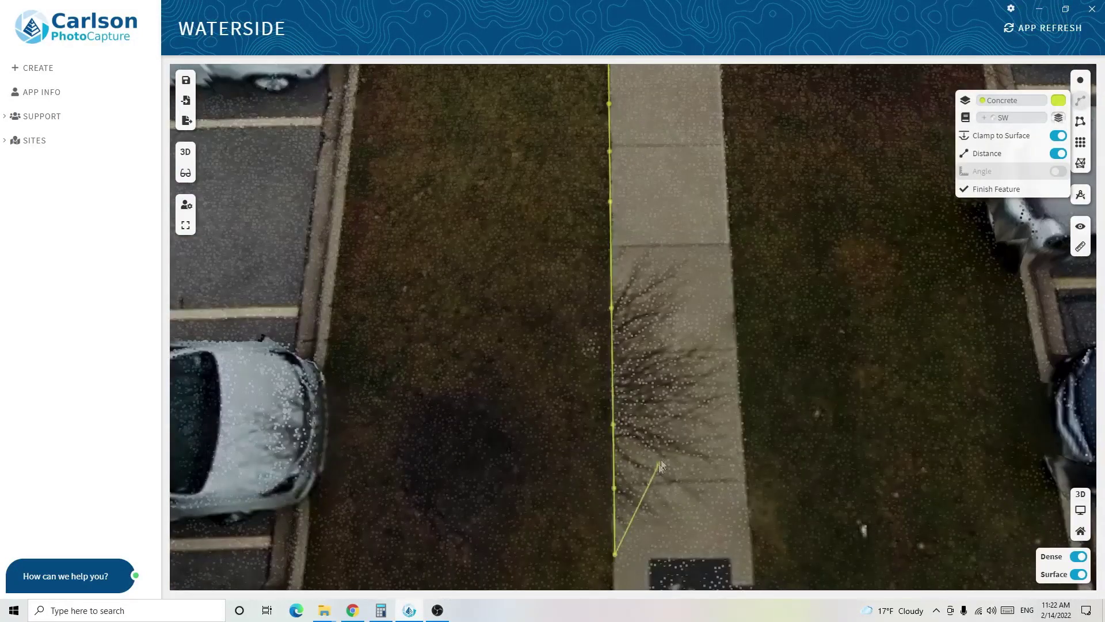
key("ctrl+z")
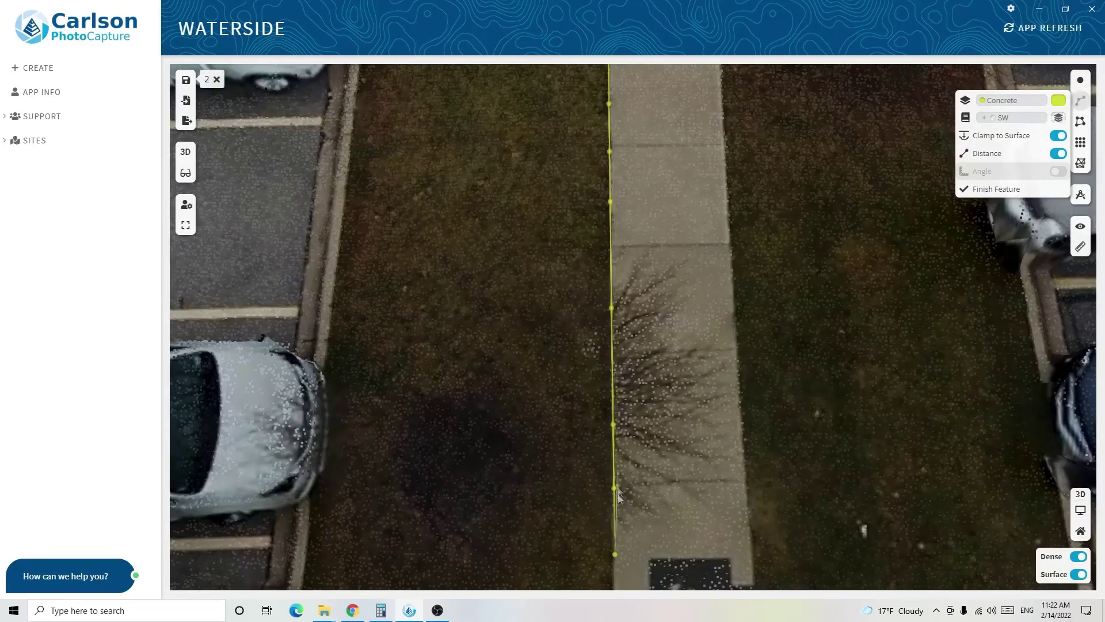
Continue the polyline down the sidewalk's left edge to the outer corner where the walk turns toward the ramp
middle_click_drag(652, 427, 692, 455)
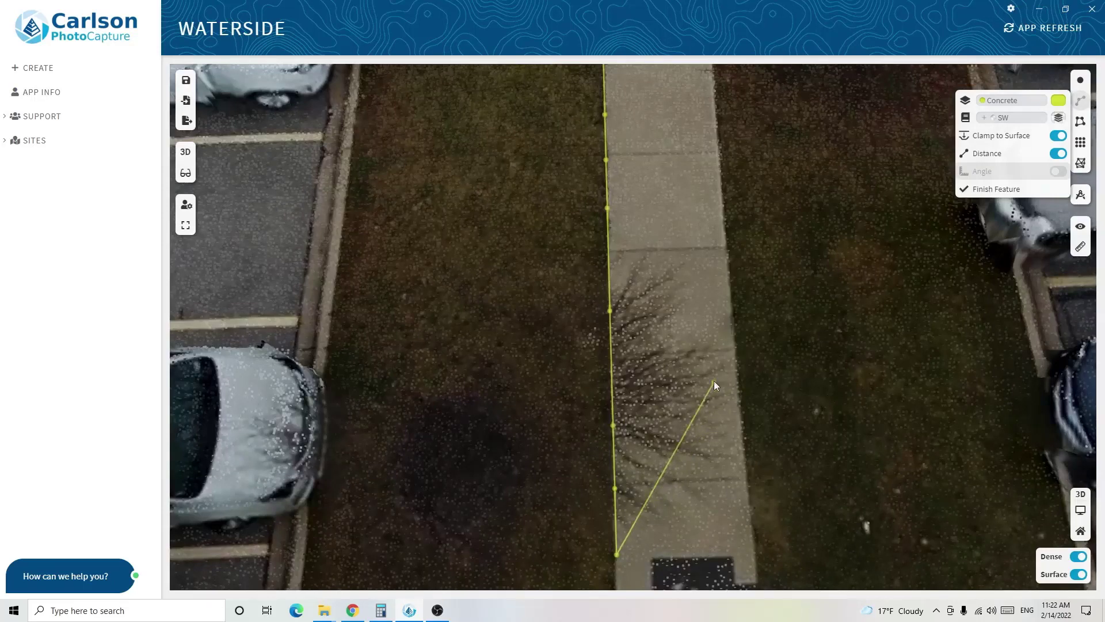
middle_click_drag(771, 328, 627, 34)
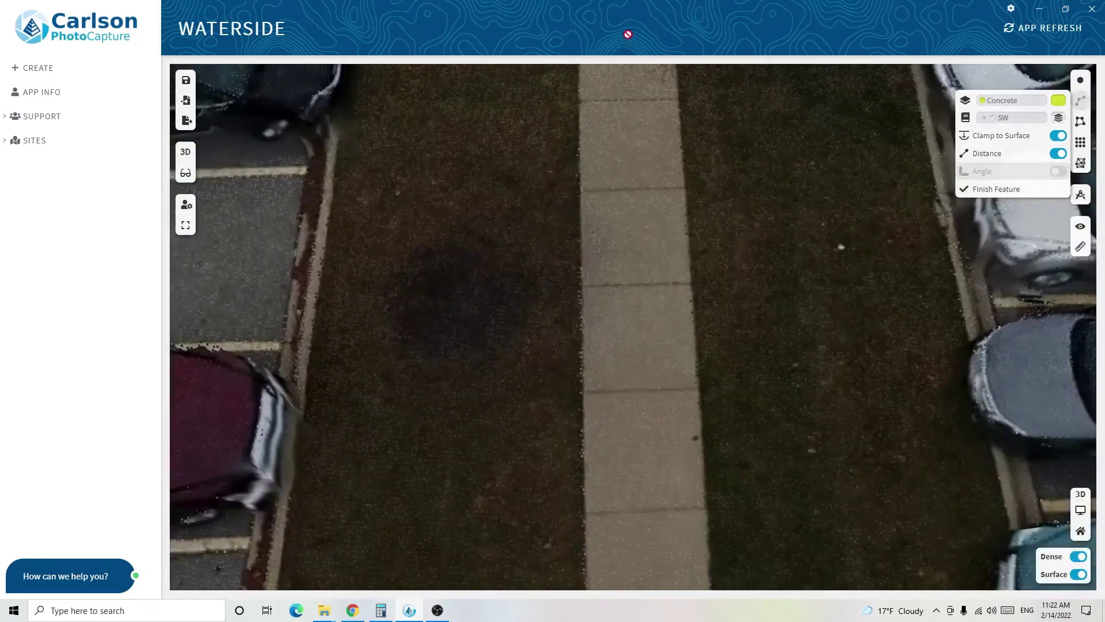
left_click_drag(613, 395, 617, 175)
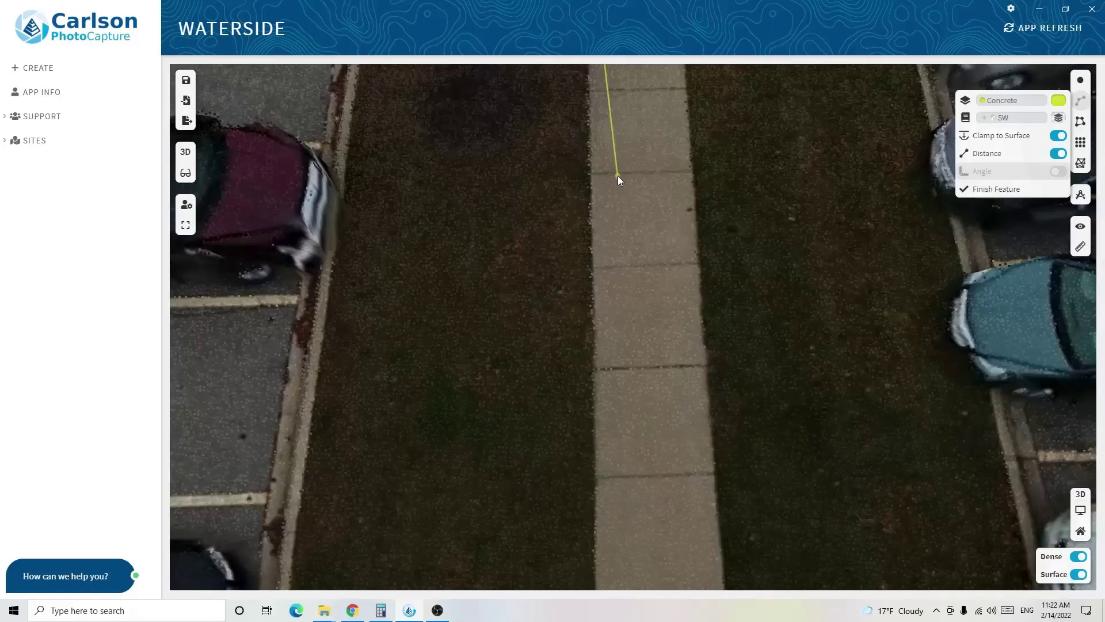
left_click(593, 296)
left_click_drag(634, 477, 563, 293)
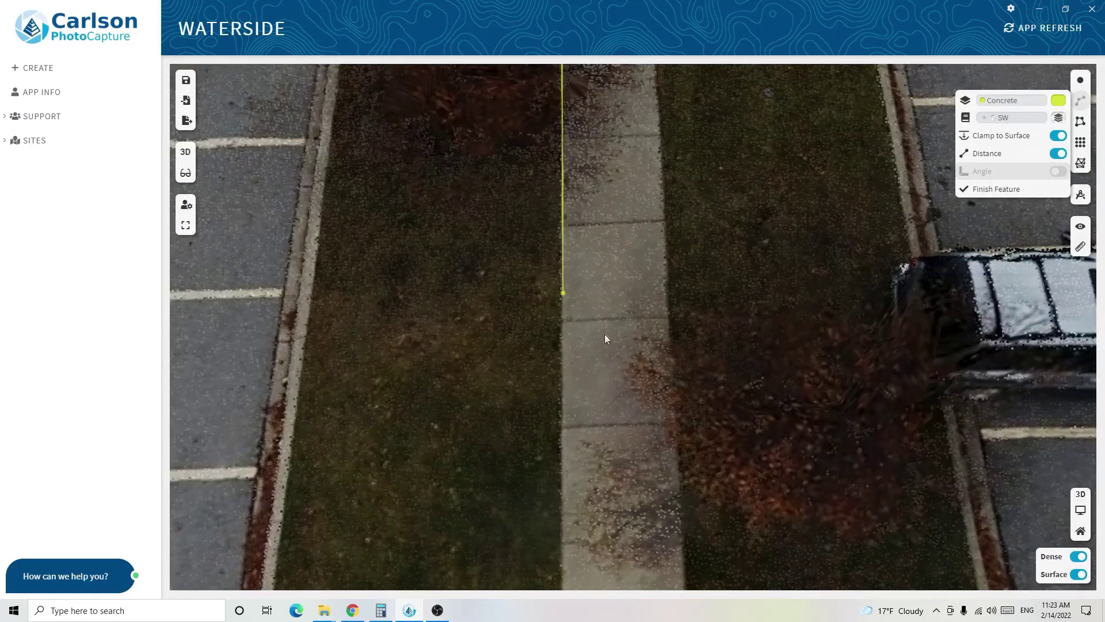
left_click_drag(628, 344, 624, 15)
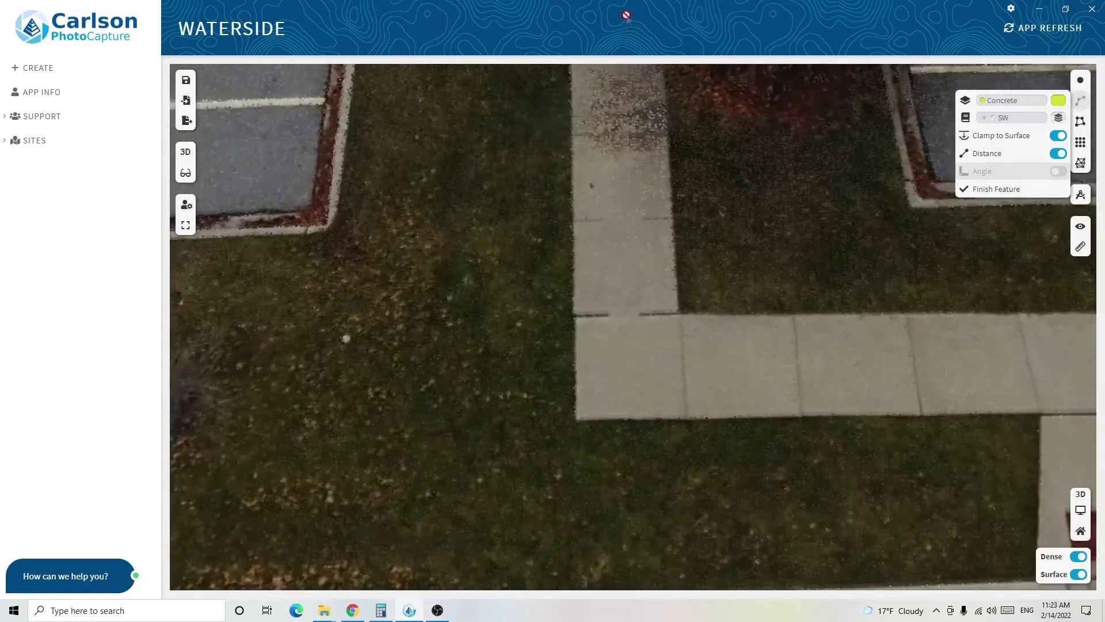
left_click(577, 418)
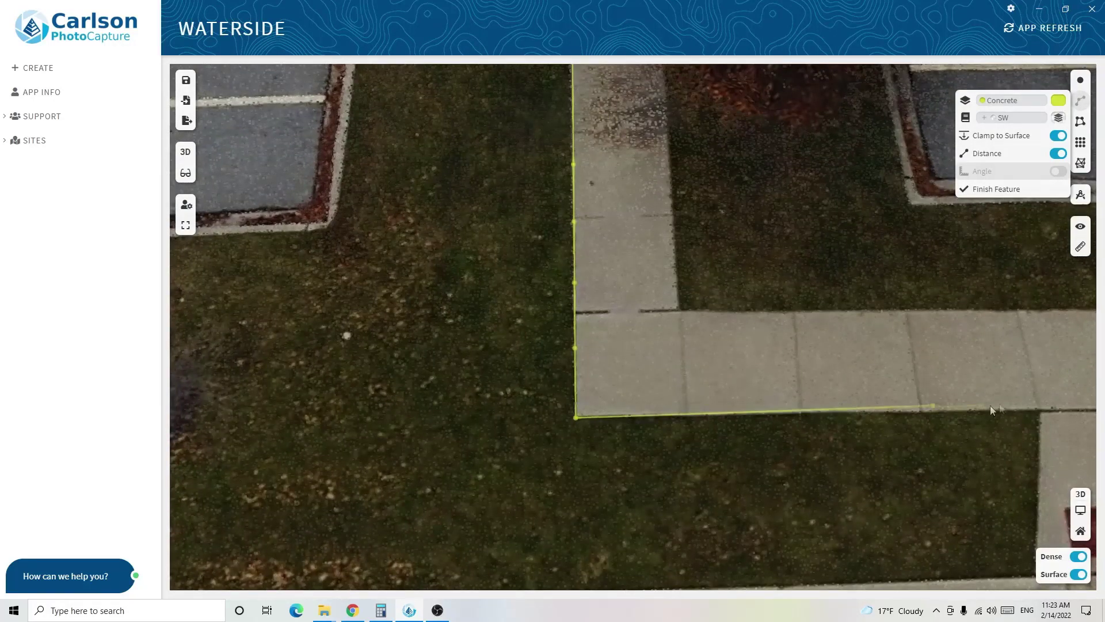
Trace the lower edge of the crossing walk and follow the ramp's left side down to the curb
left_click(1038, 411)
left_click_drag(961, 523, 776, 234)
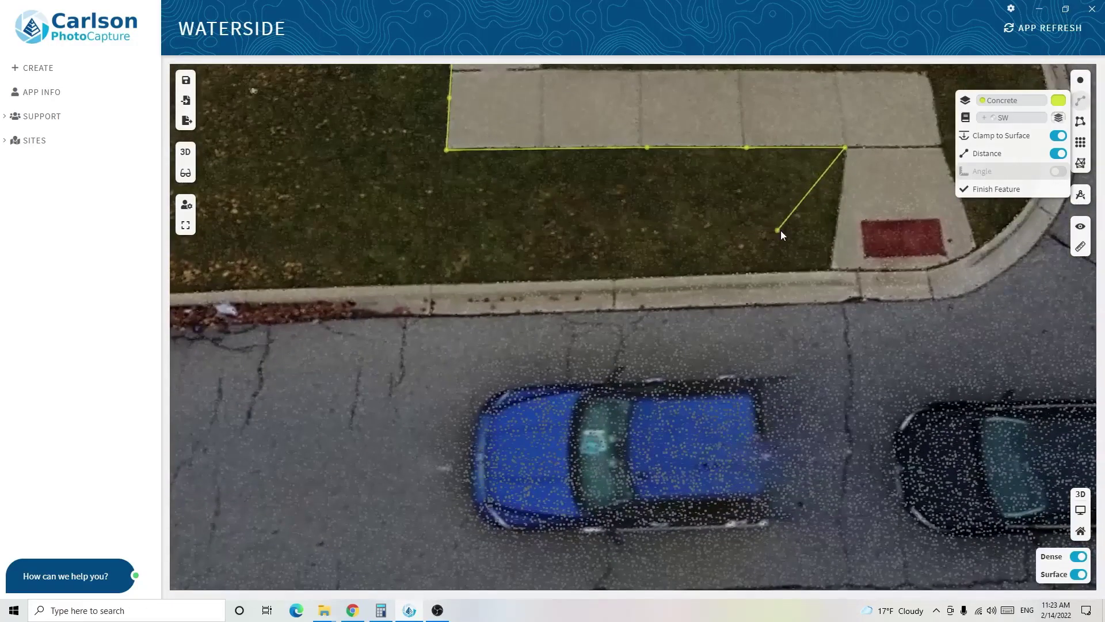
scroll(781, 230, "up", 5)
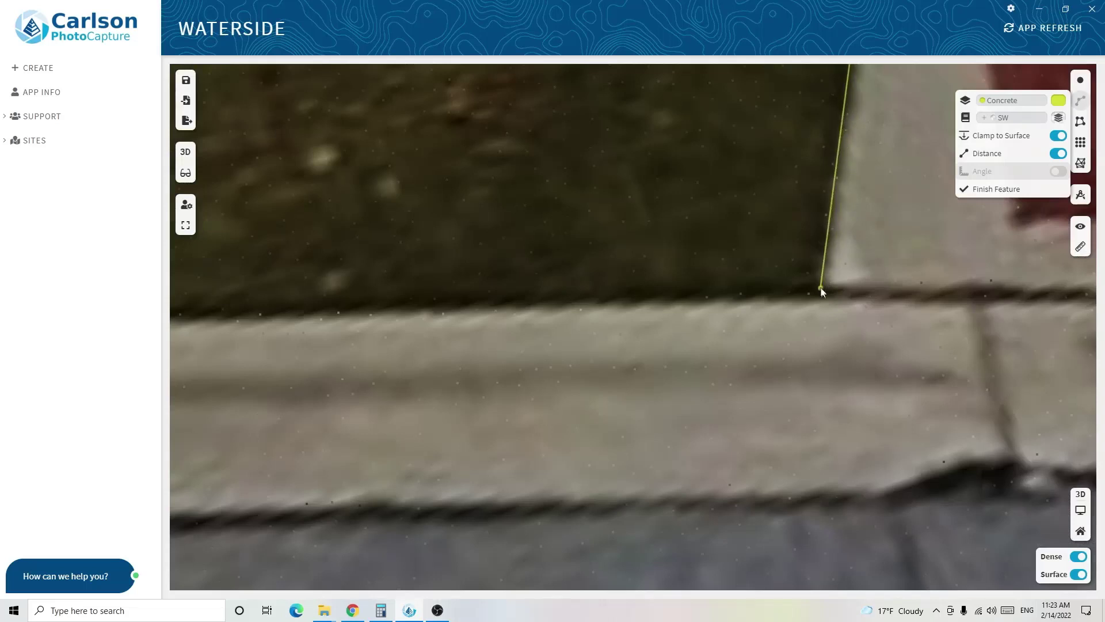
left_click(823, 292)
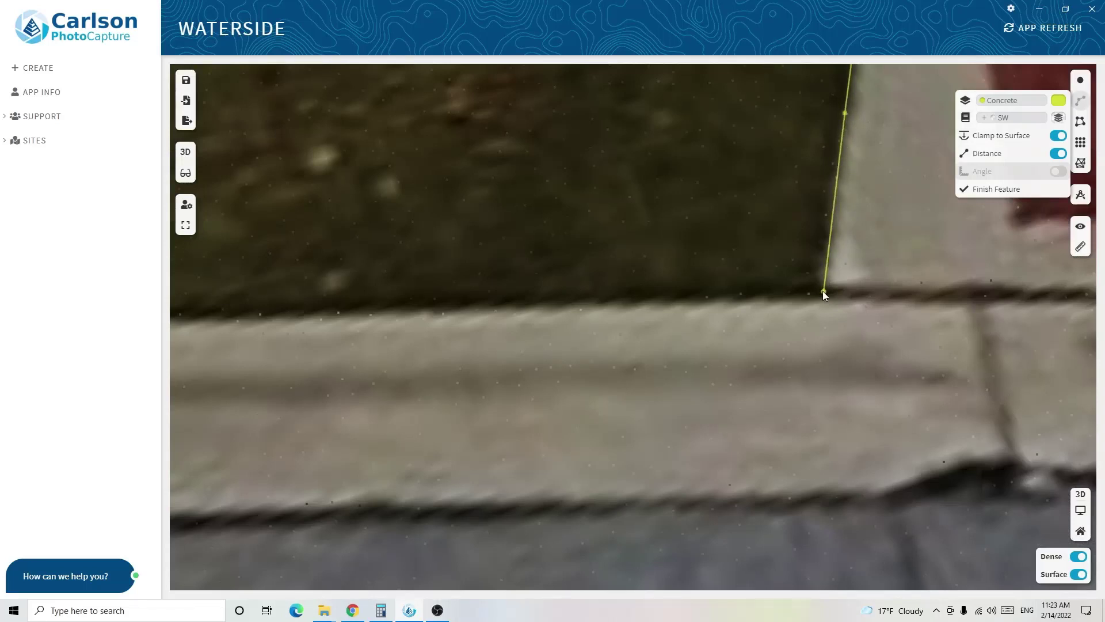
Finish the sidewalk's SW polyline where the ramp's left side meets the curb, about 376 ft in total, and select it
double_click(824, 291)
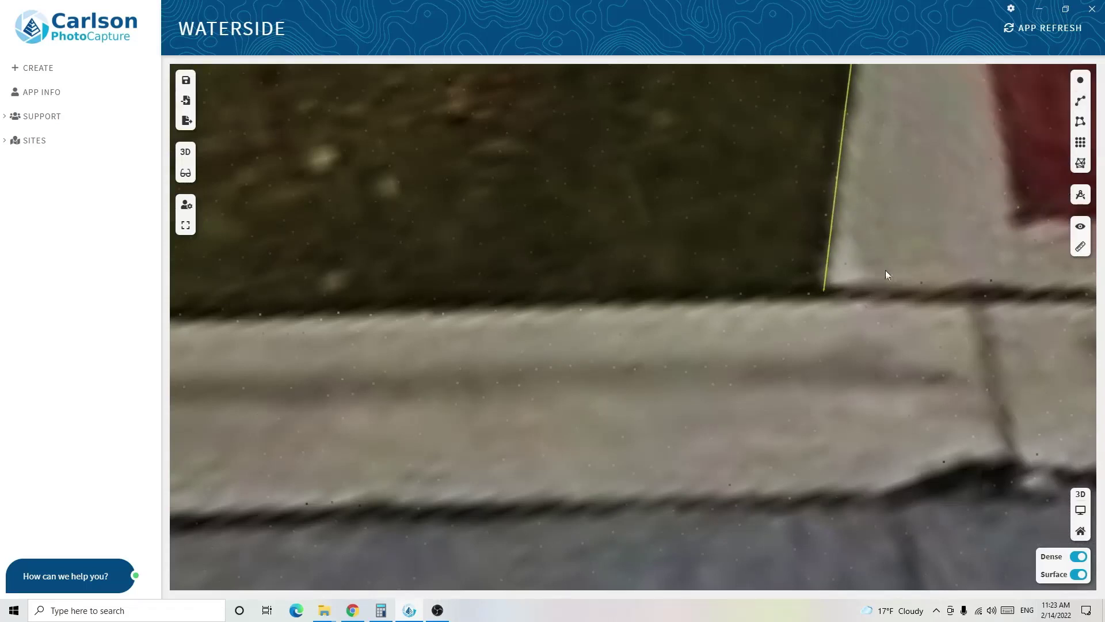
left_click(829, 241)
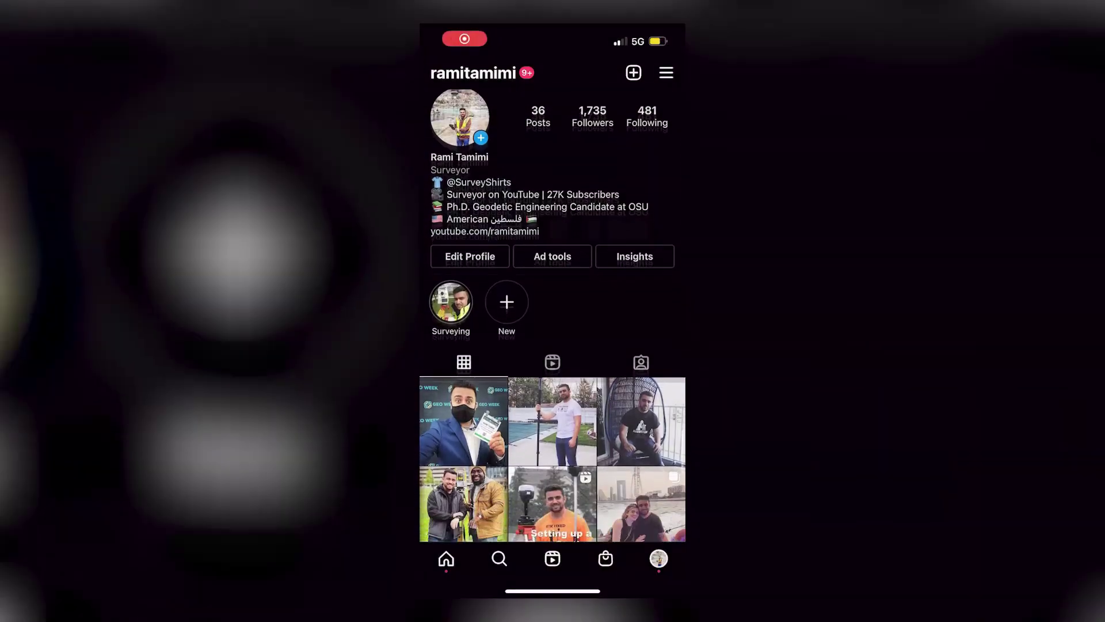
scroll(552, 346, "down", 5)
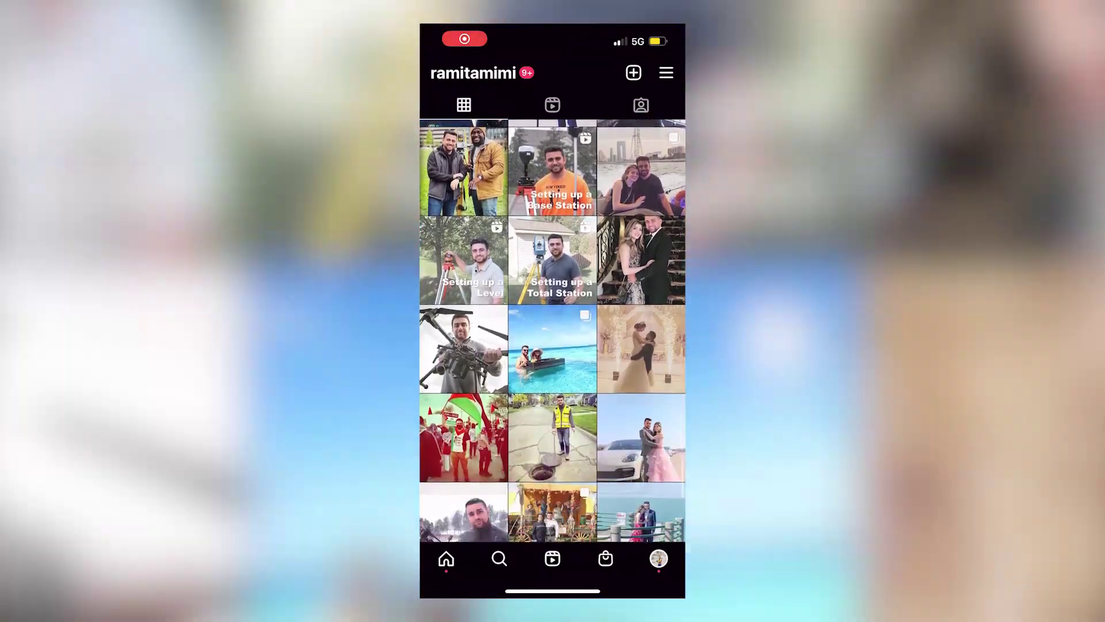
scroll(553, 346, "down", 3)
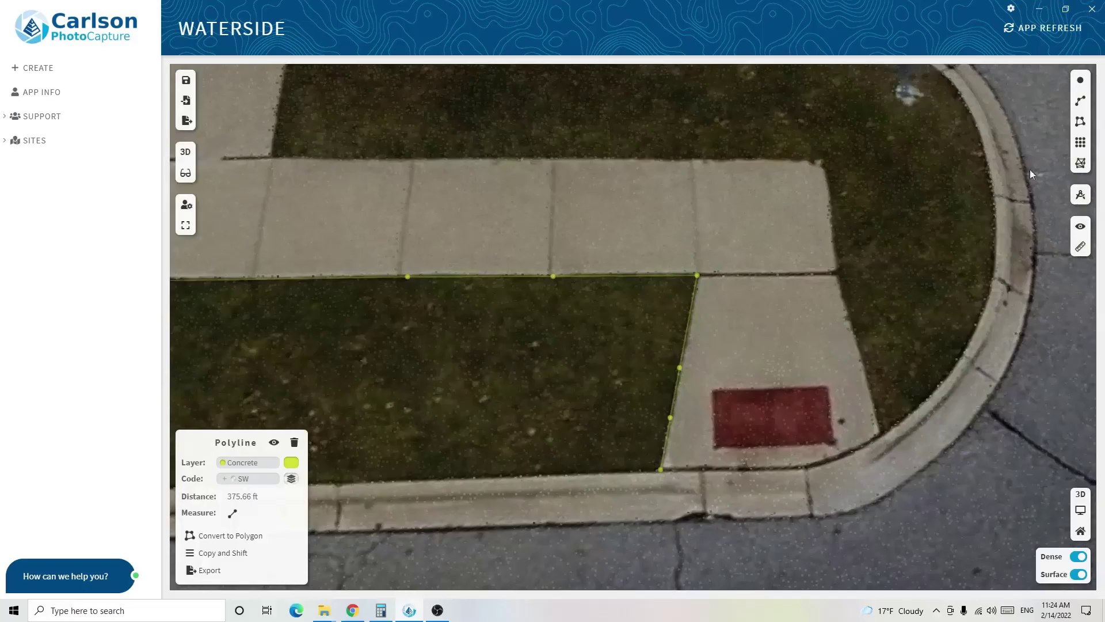
Trace the sidewalk's opposite edge with a second surface-clamped SW polyline on the Concrete layer, about 375 ft long
left_click(1081, 103)
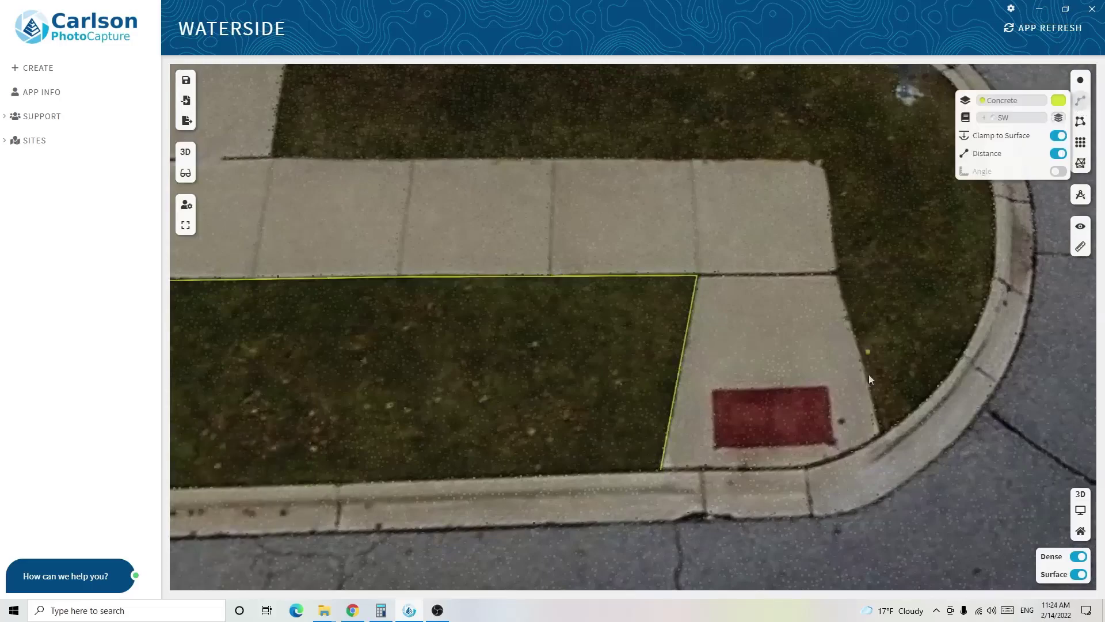
scroll(911, 435, "up", 5)
left_click(806, 429)
scroll(805, 427, "down", 10)
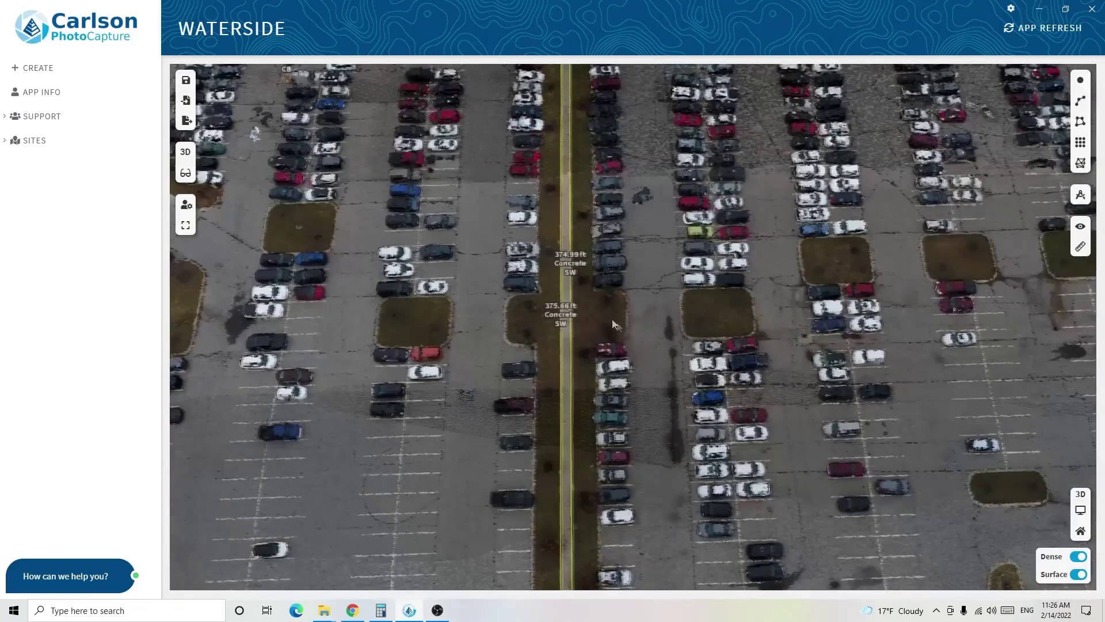
left_click_drag(615, 325, 617, 197)
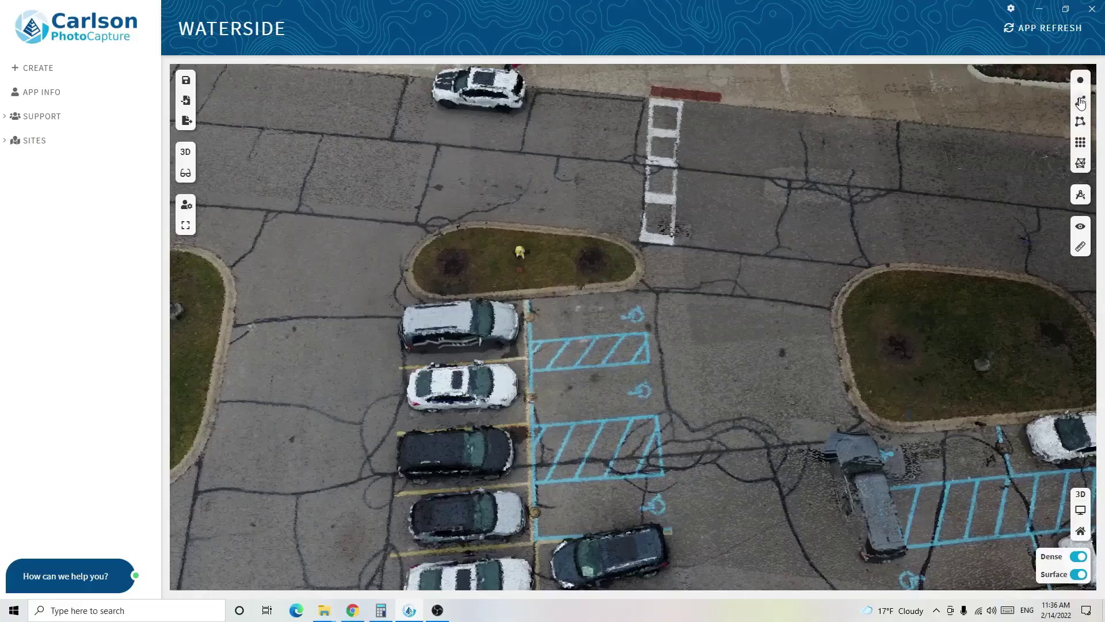
Start a new surface-clamped polyline on the Curb layer with the feature code BC
left_click(1080, 101)
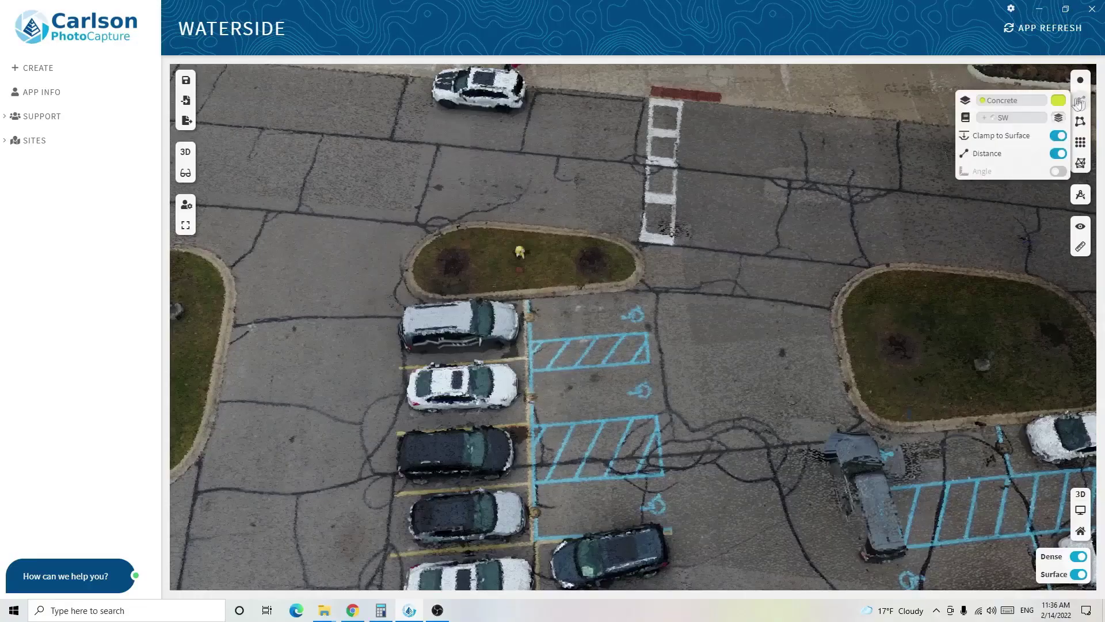
left_click(1019, 102)
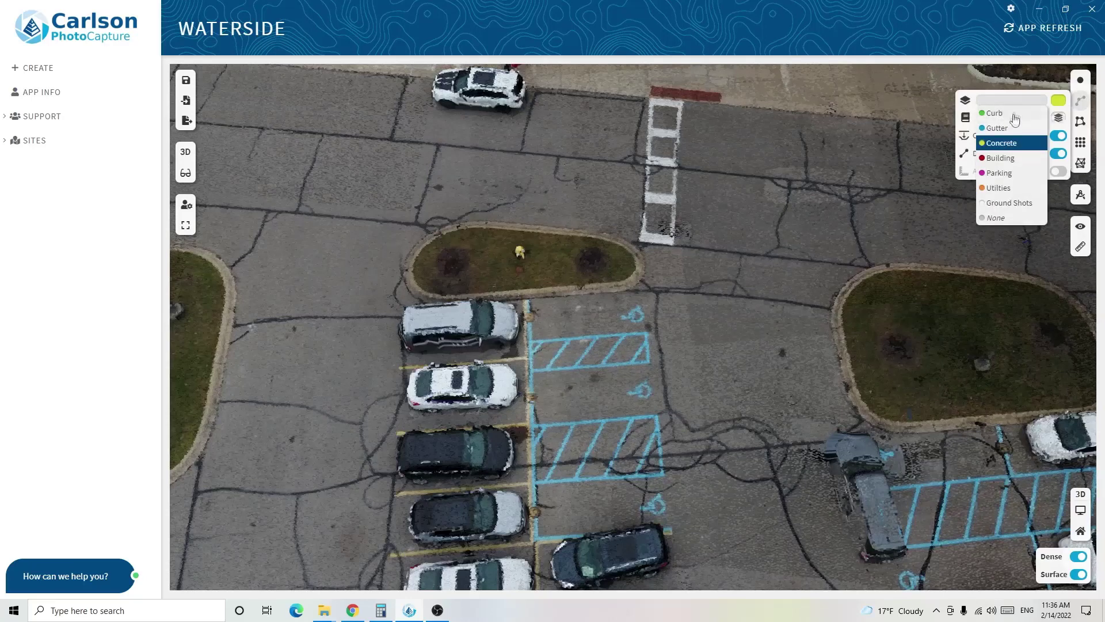
left_click(1015, 114)
left_click(1011, 120)
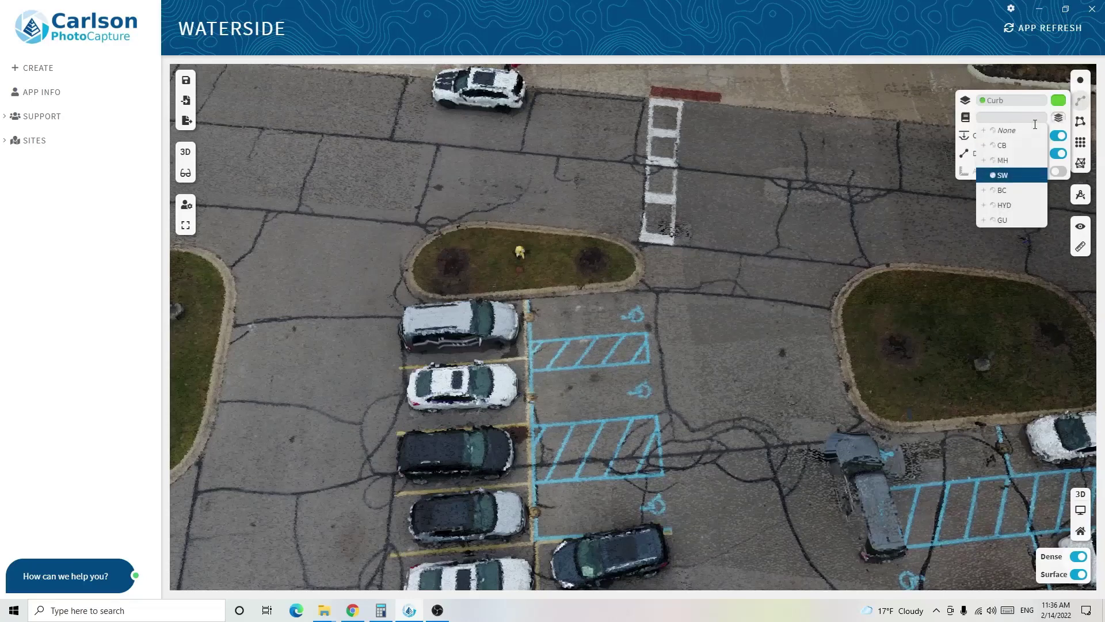
type("BC")
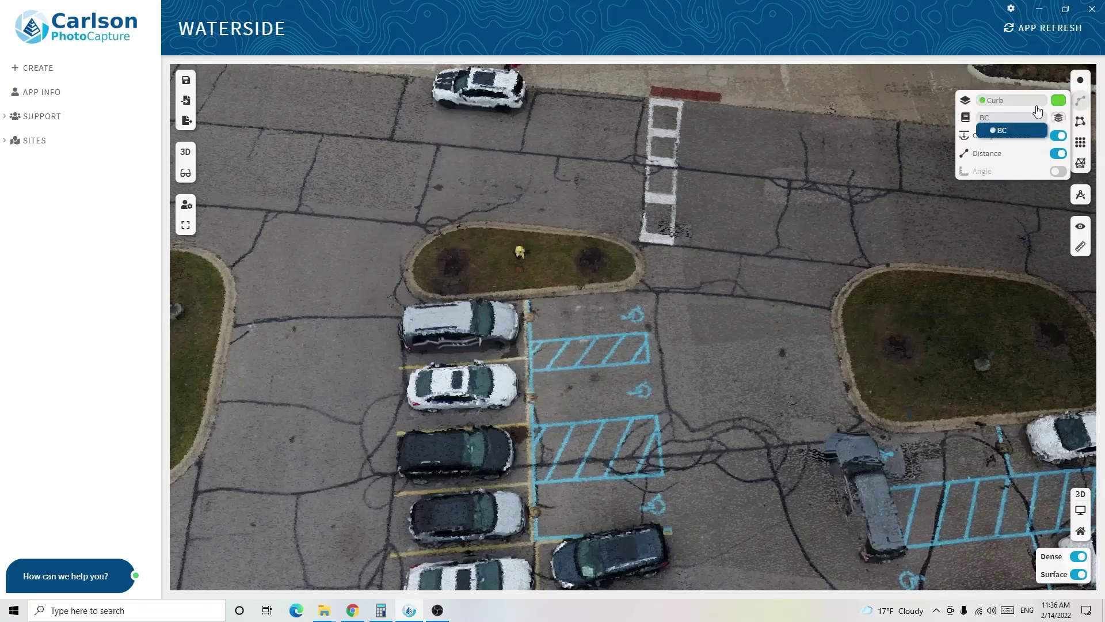
left_click(1009, 130)
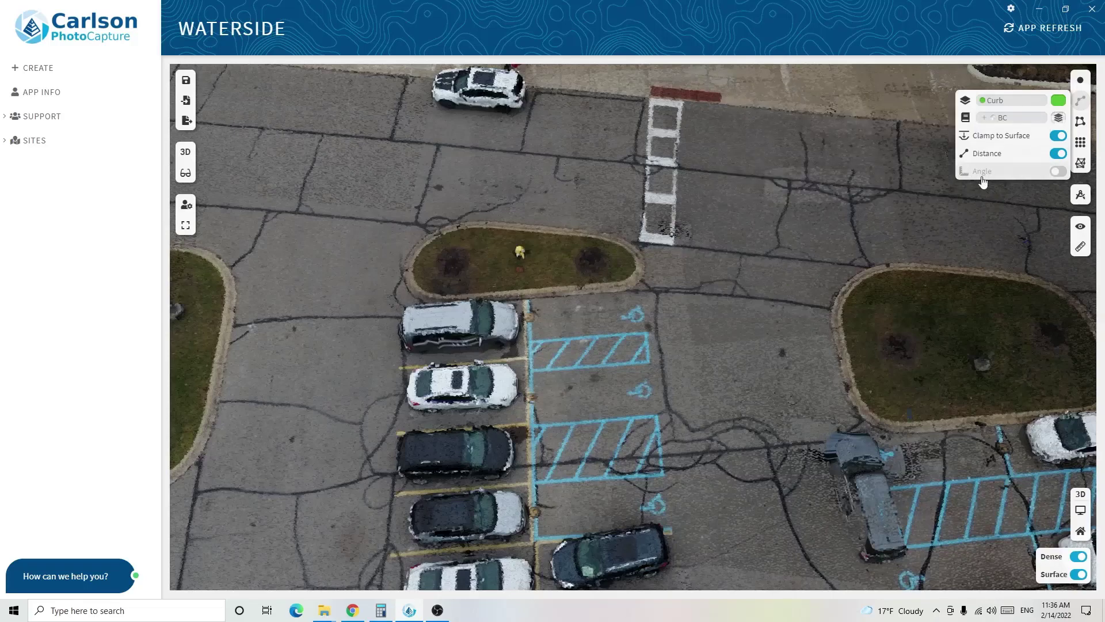
Trace the inner curb edge around the hydrant island's end nearest the crosswalk, up to its upper side
left_click_drag(768, 285, 832, 253)
scroll(830, 254, "down", 5)
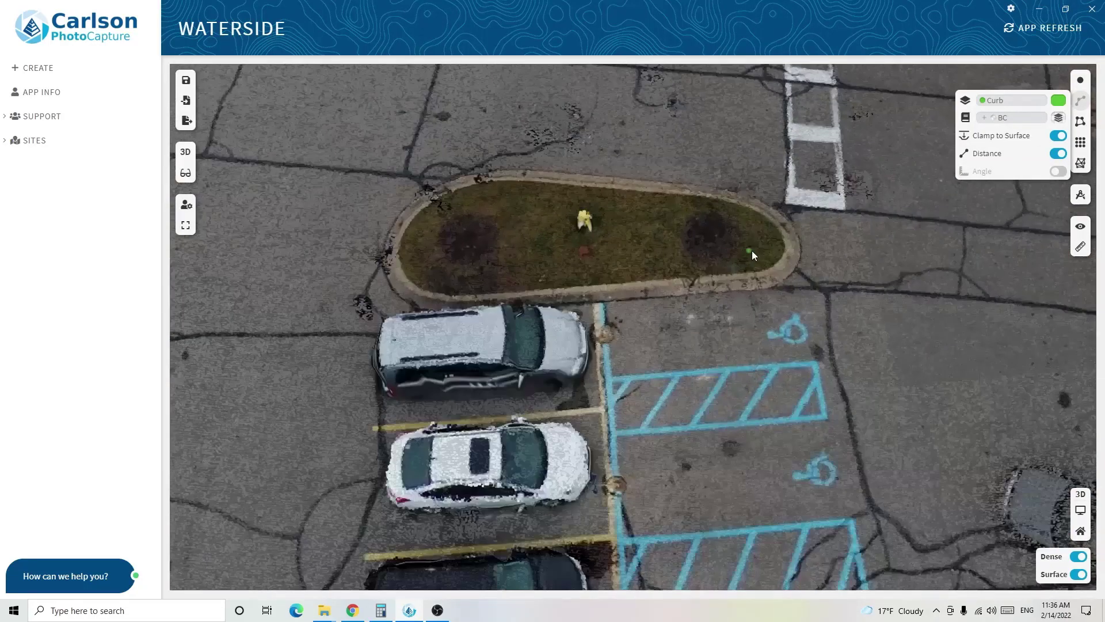
scroll(777, 253, "down", 5)
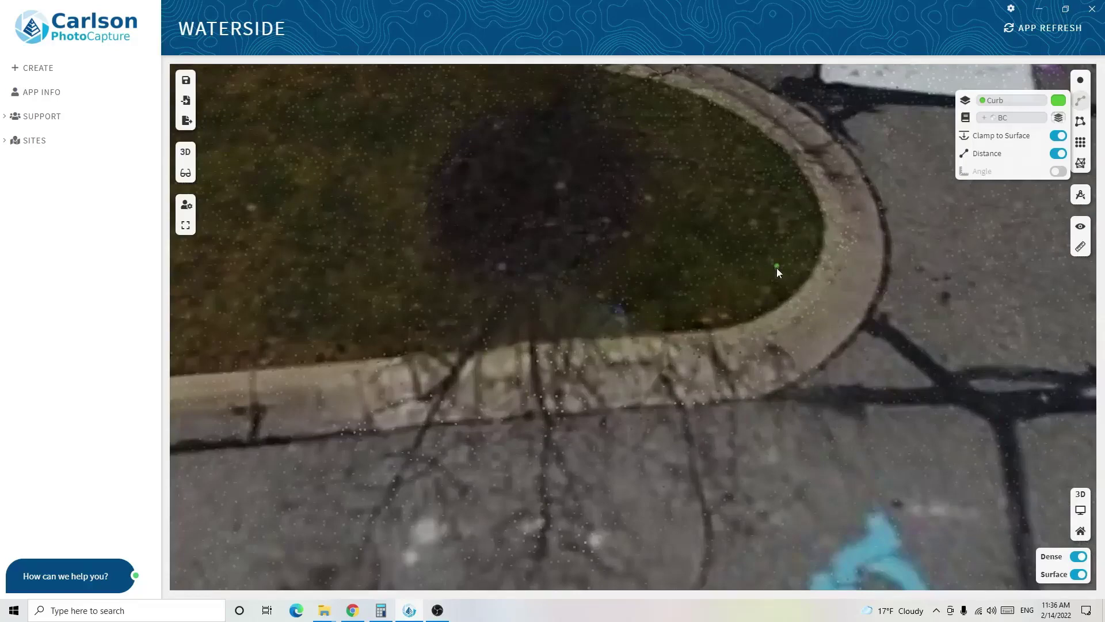
scroll(771, 276, "down", 2)
left_click(739, 337)
left_click(815, 284)
left_click(842, 198)
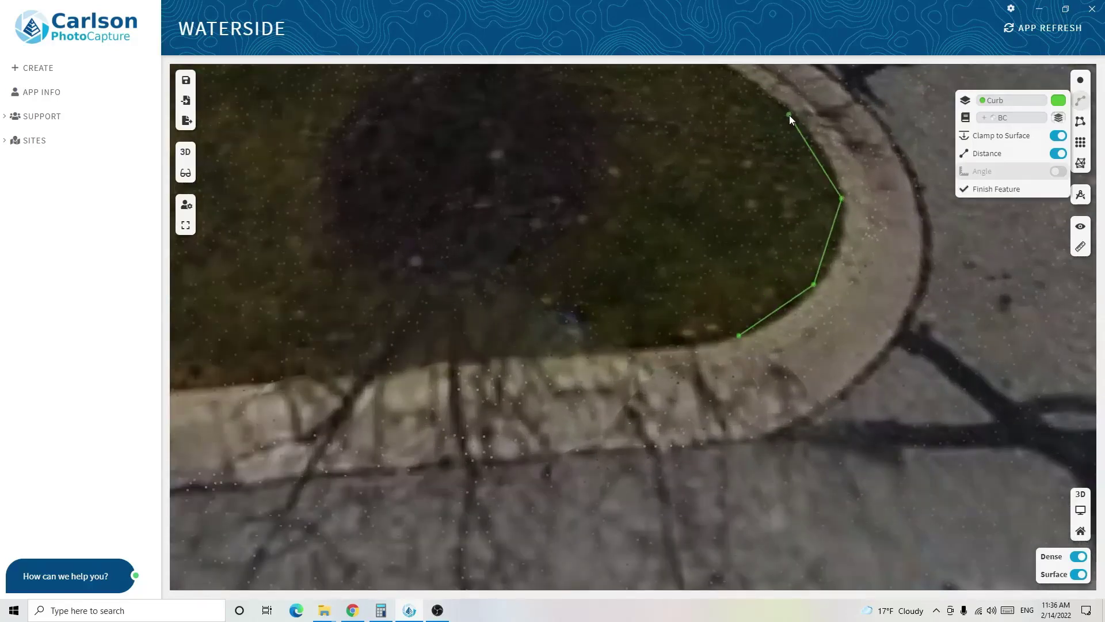
left_click_drag(751, 92, 758, 316)
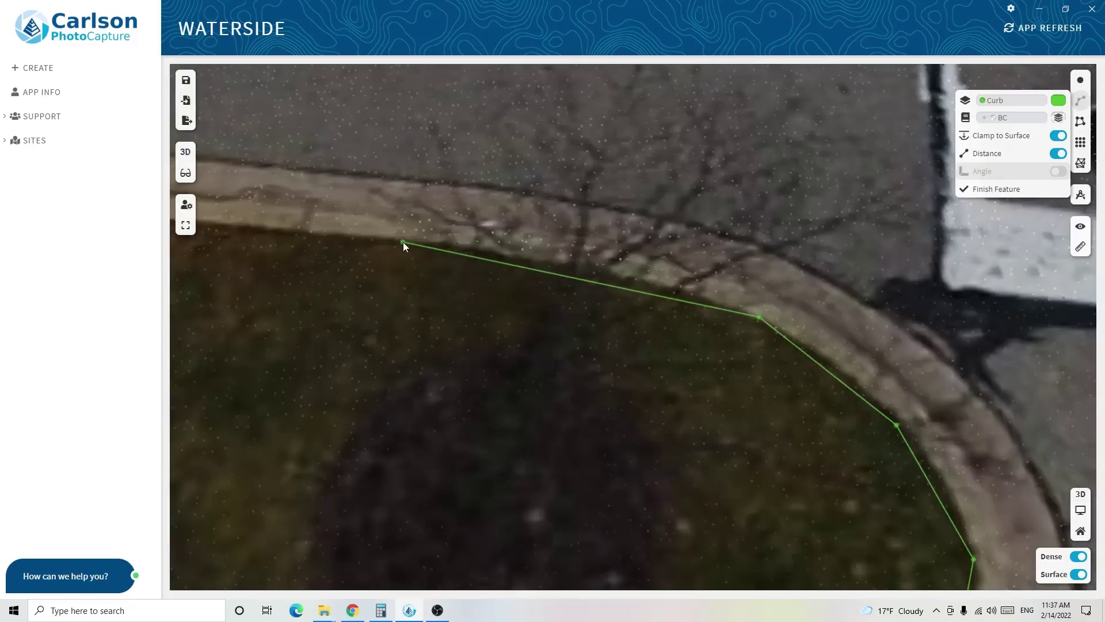
Continue the BC polyline along the island's upper side and around the opposite end, closing it at about 78 ft, and select it
left_click_drag(240, 255, 843, 304)
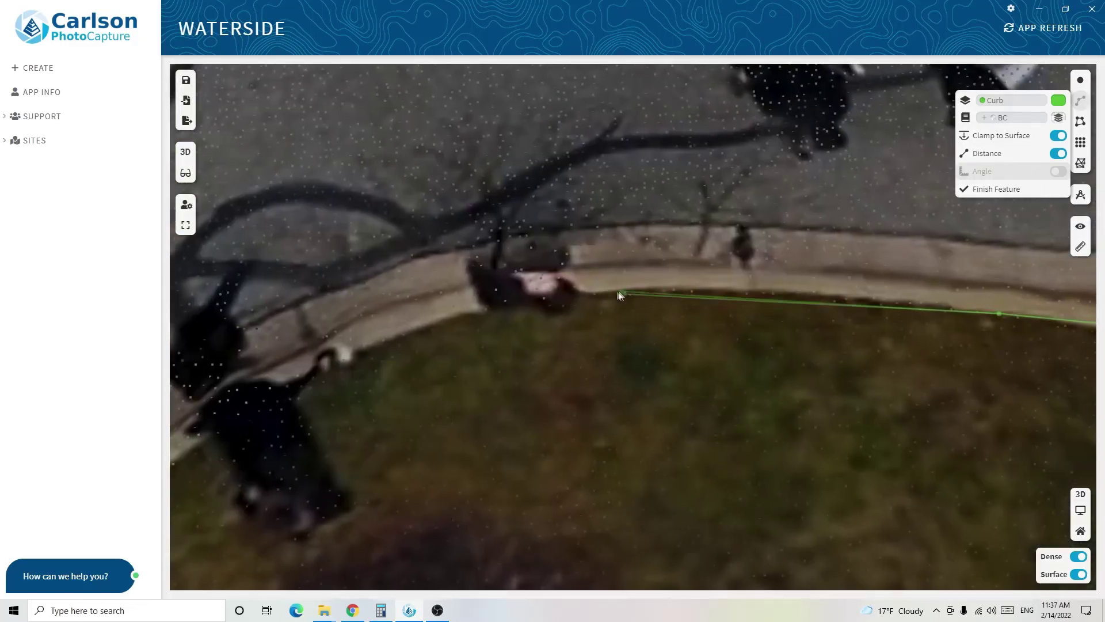
left_click_drag(547, 302, 719, 236)
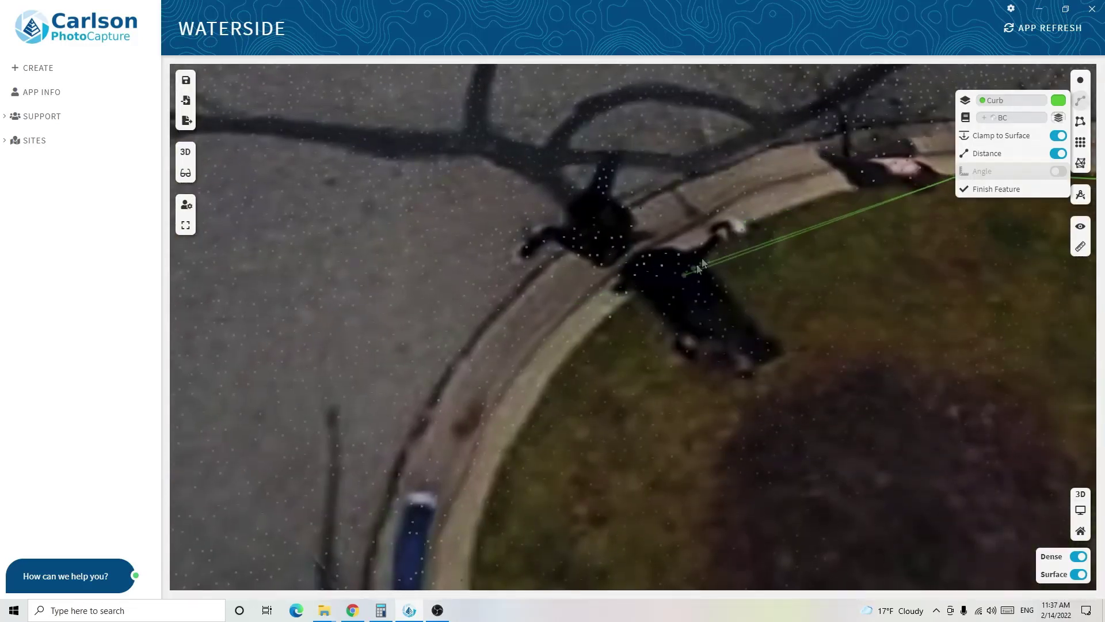
left_click(760, 217)
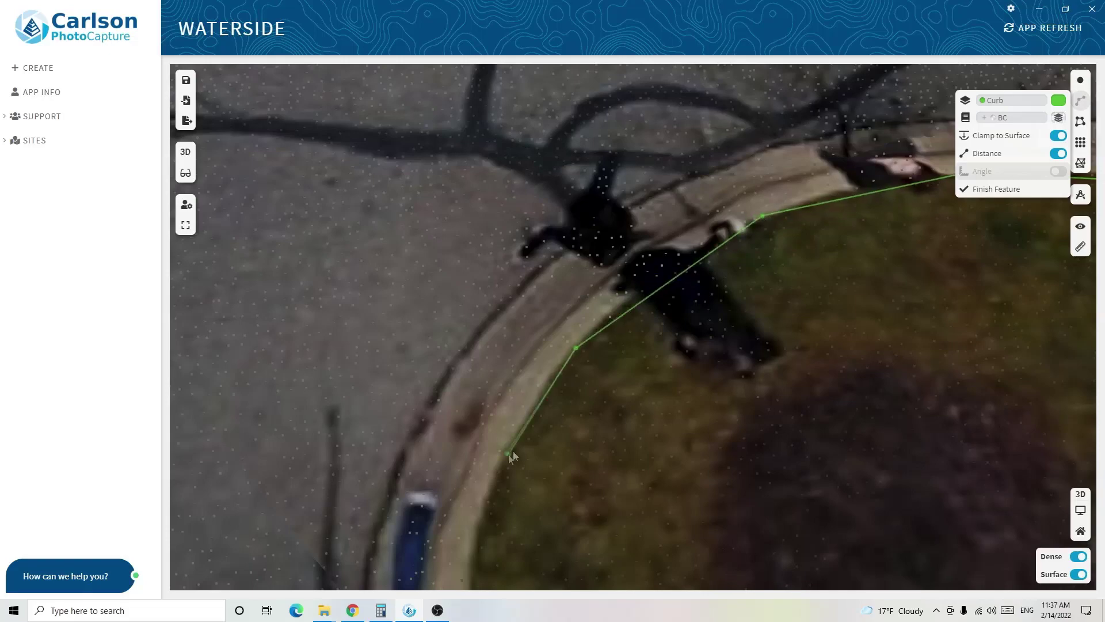
left_click_drag(509, 456, 614, 153)
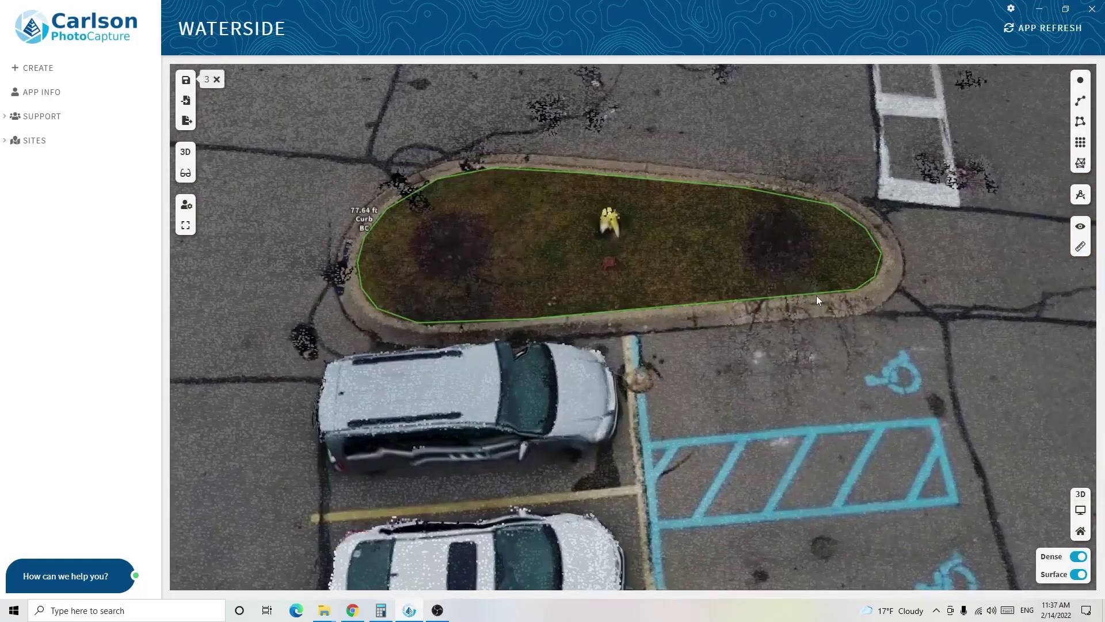
left_click(819, 294)
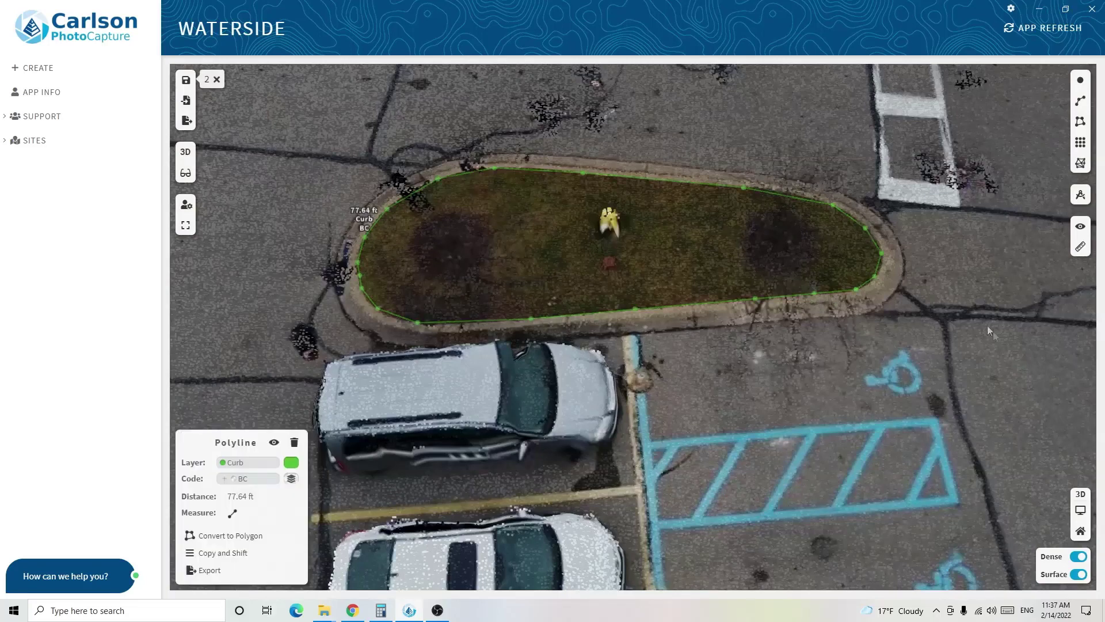
Start another surface-clamped polyline on the Gutter layer with the feature code GU
left_click_drag(714, 171, 777, 241)
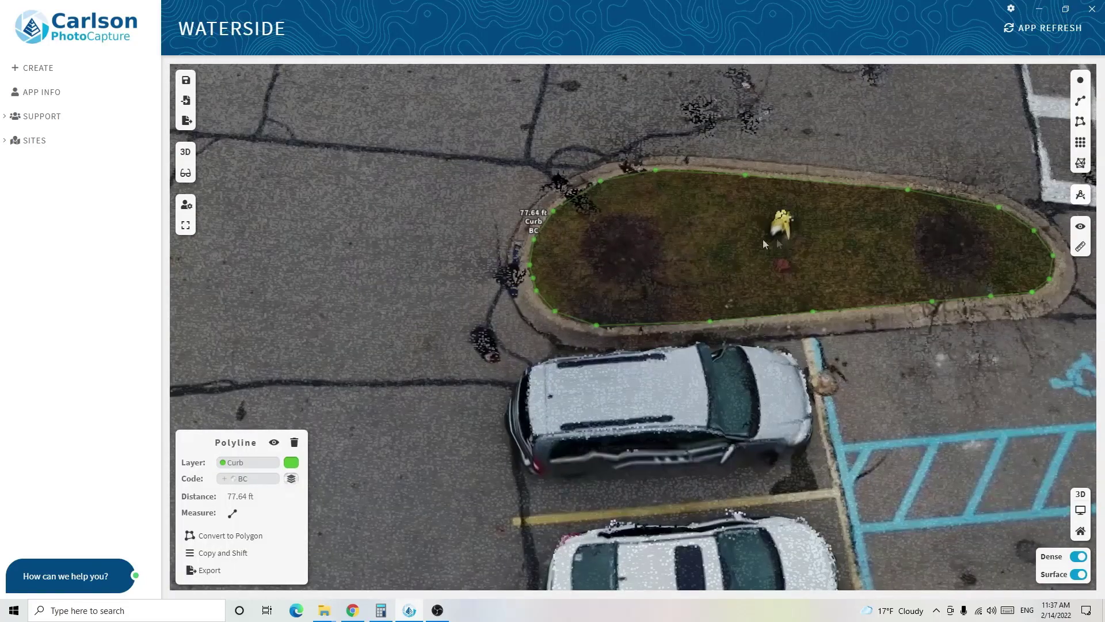
left_click_drag(927, 390, 848, 388)
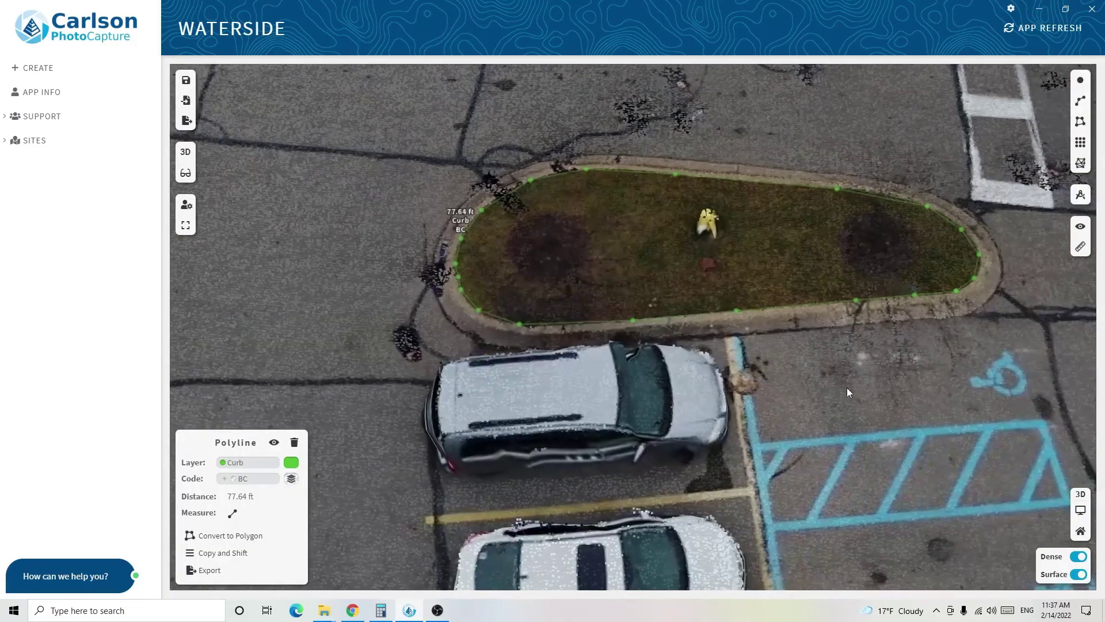
left_click(1081, 102)
left_click(1013, 101)
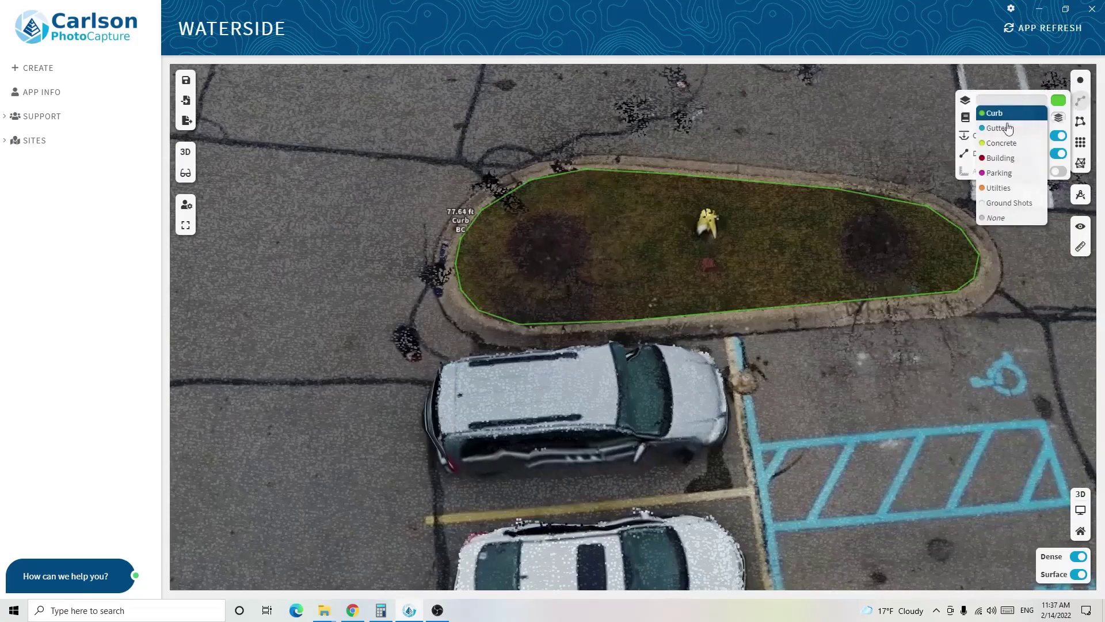
left_click(1008, 129)
left_click(1027, 118)
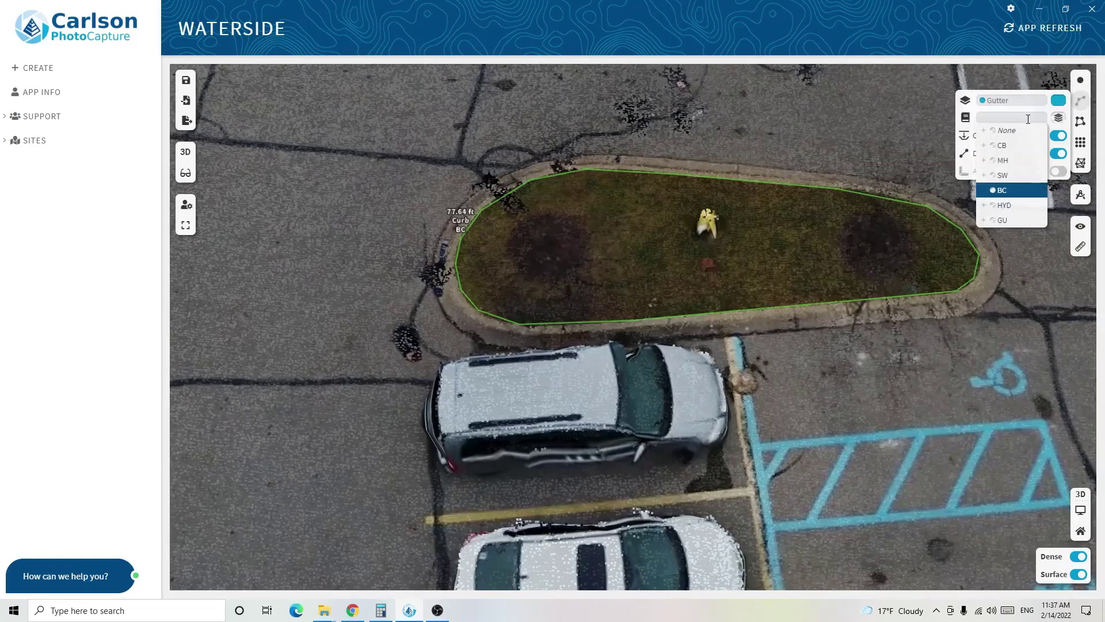
type("G")
key("Return")
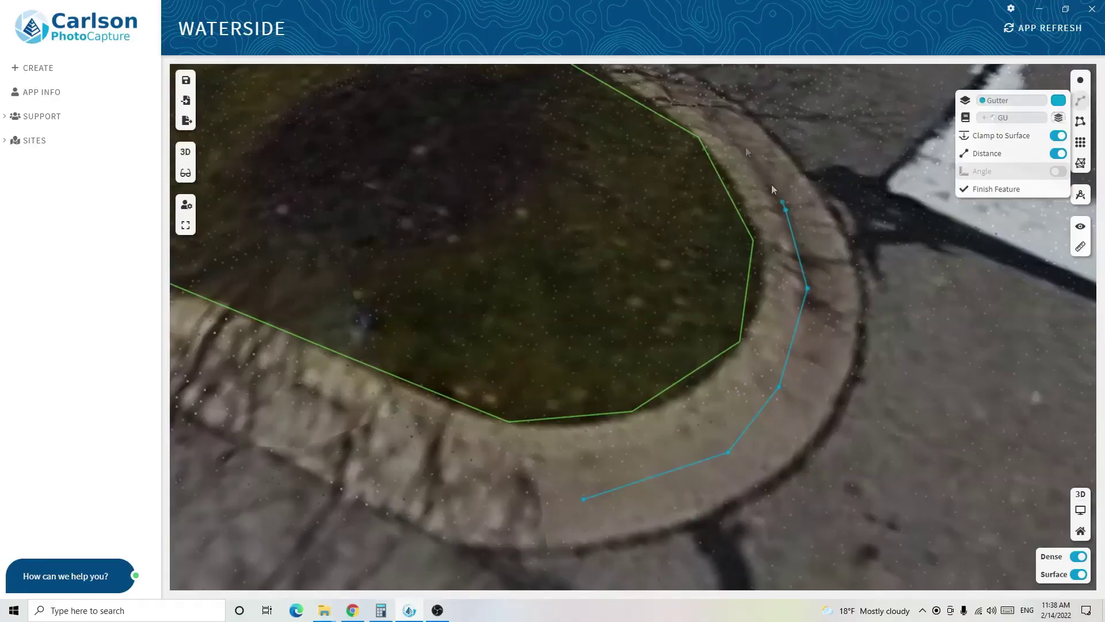
Trace the gutter line around the hydrant island outside the BC line and finish it at its starting vertex, about 83 ft long
scroll(760, 317, "up", 5)
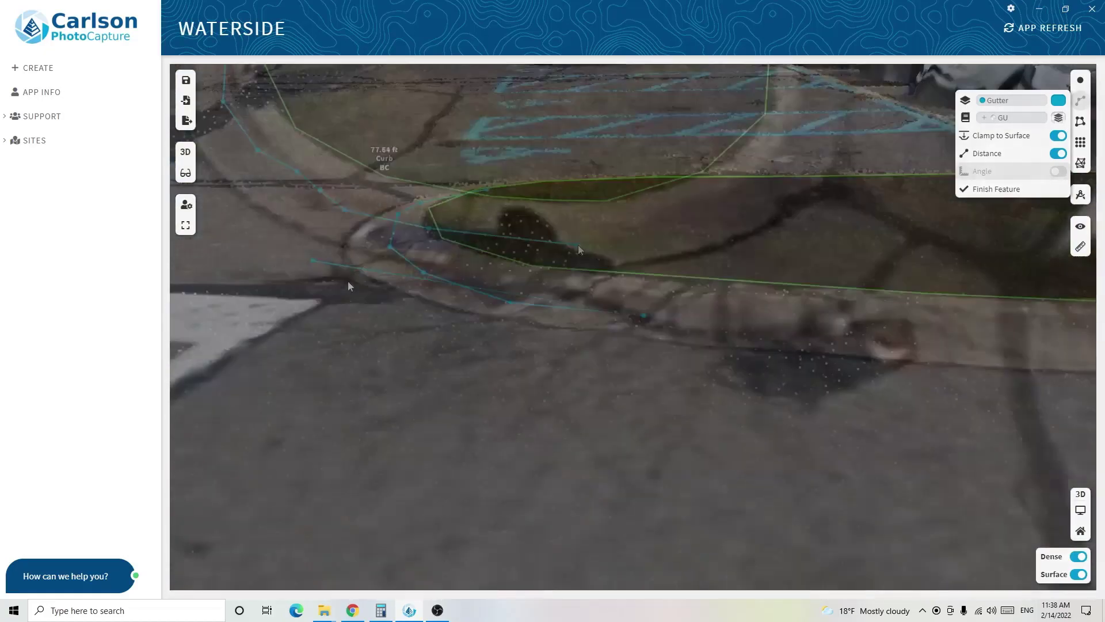
scroll(590, 245, "up", 3)
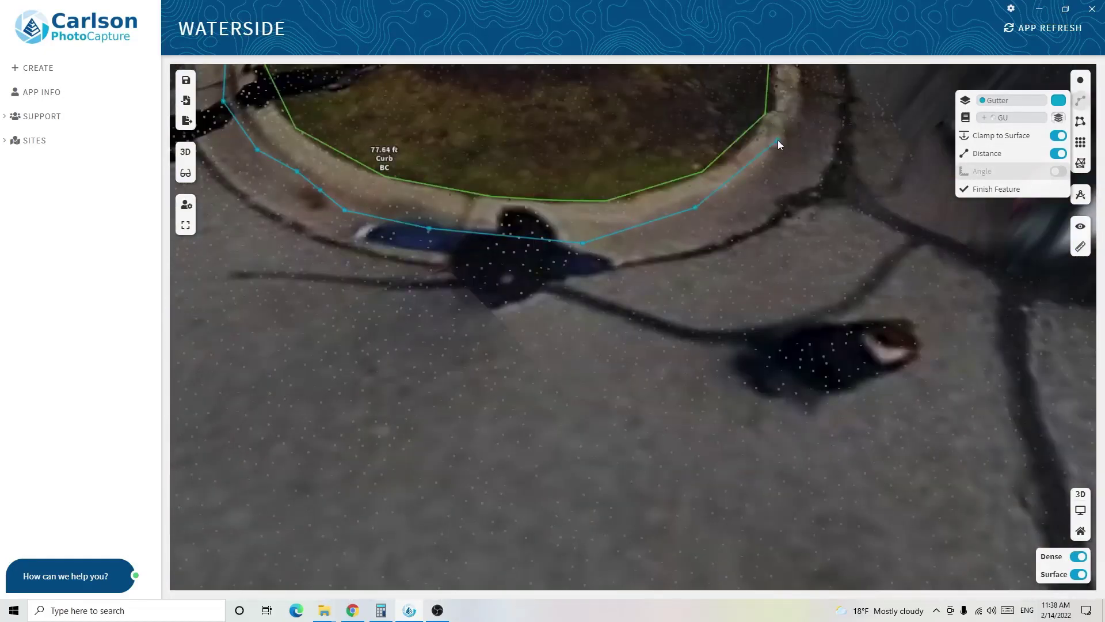
scroll(778, 140, "up", 3)
scroll(796, 266, "up", 3)
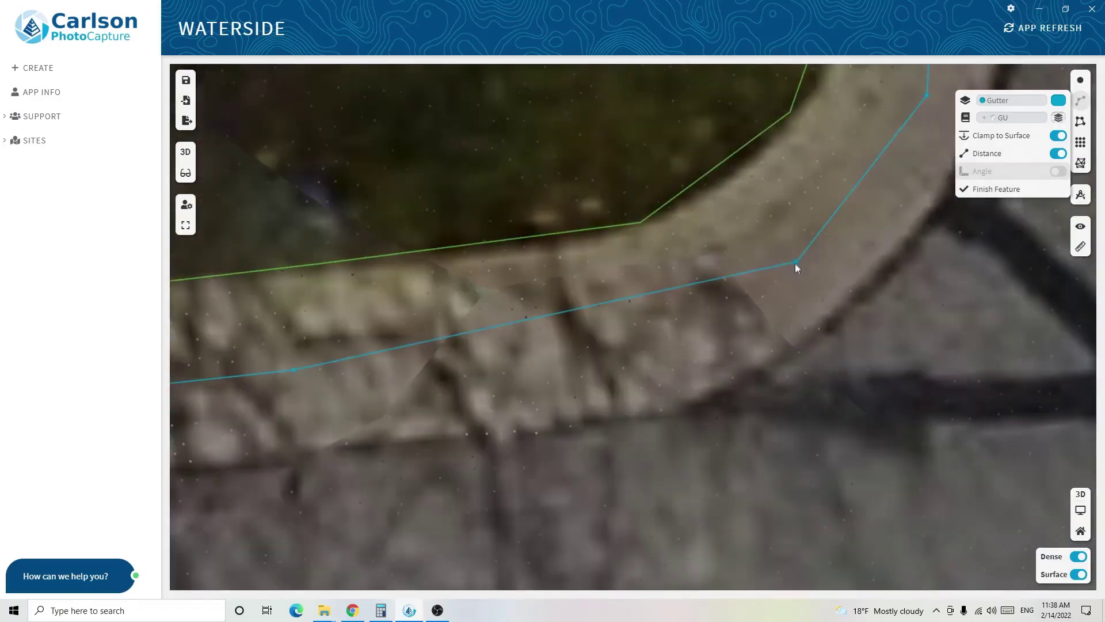
left_click(796, 264)
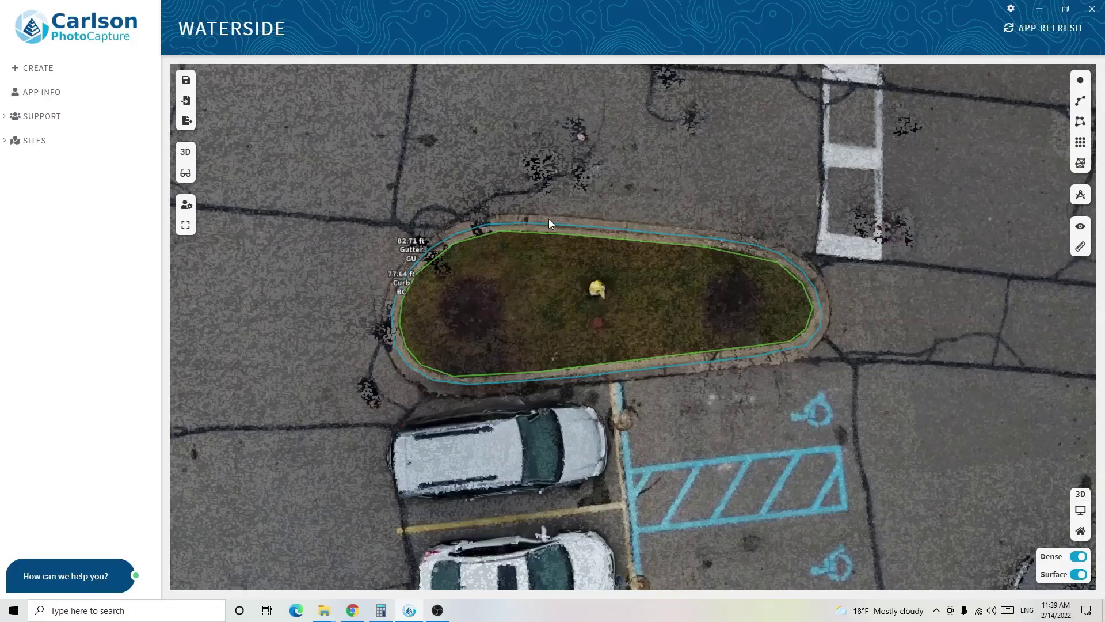
Set up a point feature on the Utilties layer with the feature code HYD
scroll(558, 253, "up", 8)
scroll(719, 227, "down", 8)
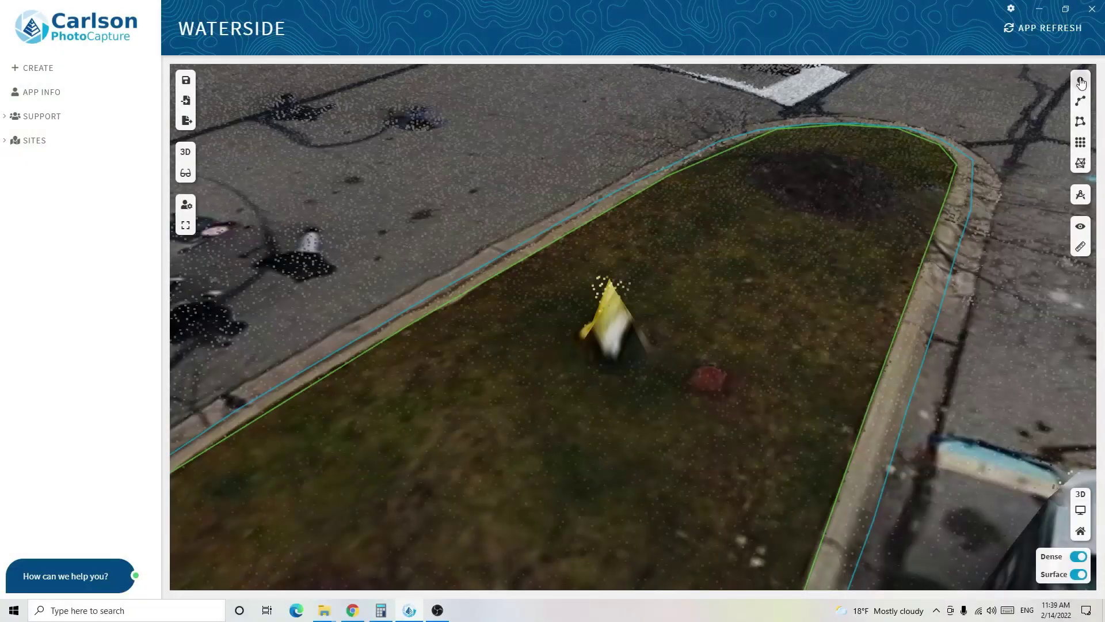
left_click(1080, 82)
left_click(1015, 81)
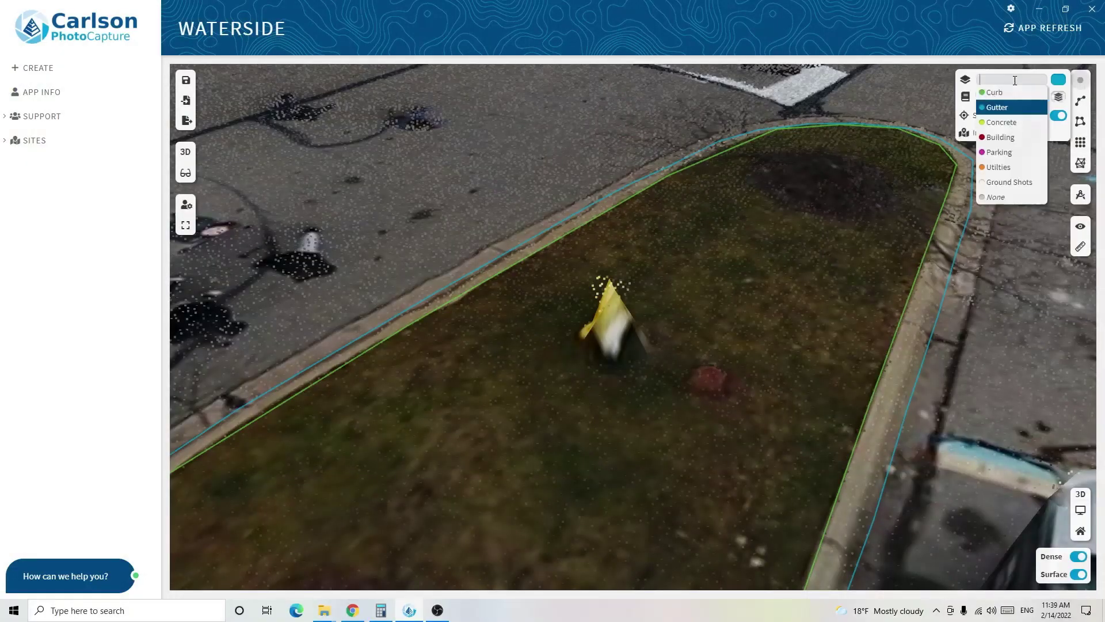
left_click(1000, 167)
left_click(1023, 99)
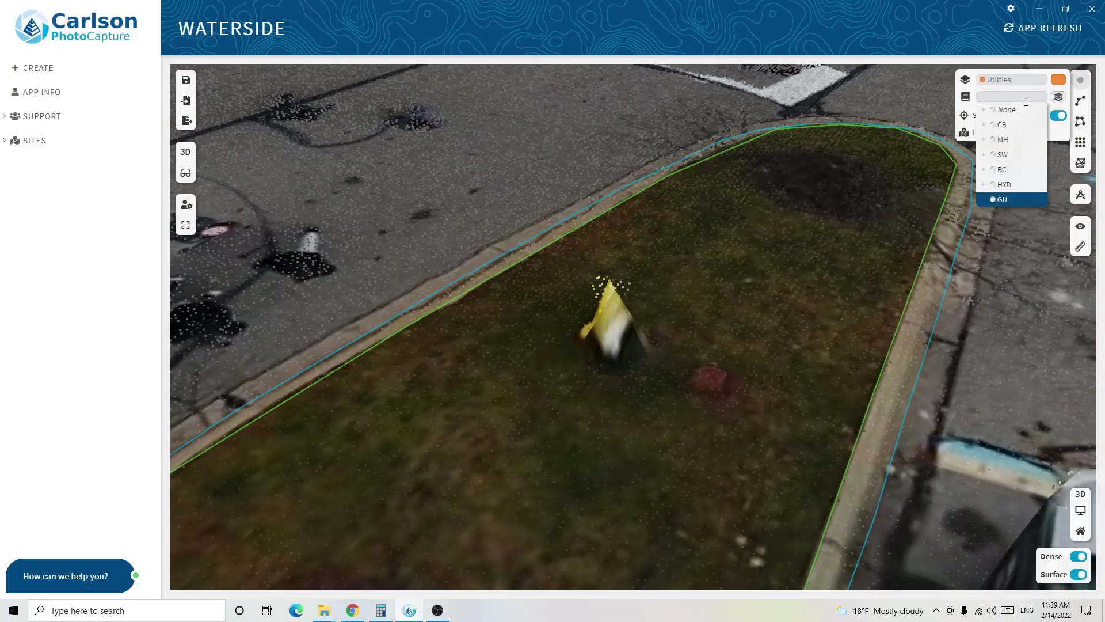
type("HY")
left_click(1005, 110)
Place the HYD point on top of the yellow hydrant in the island
scroll(610, 286, "up", 3)
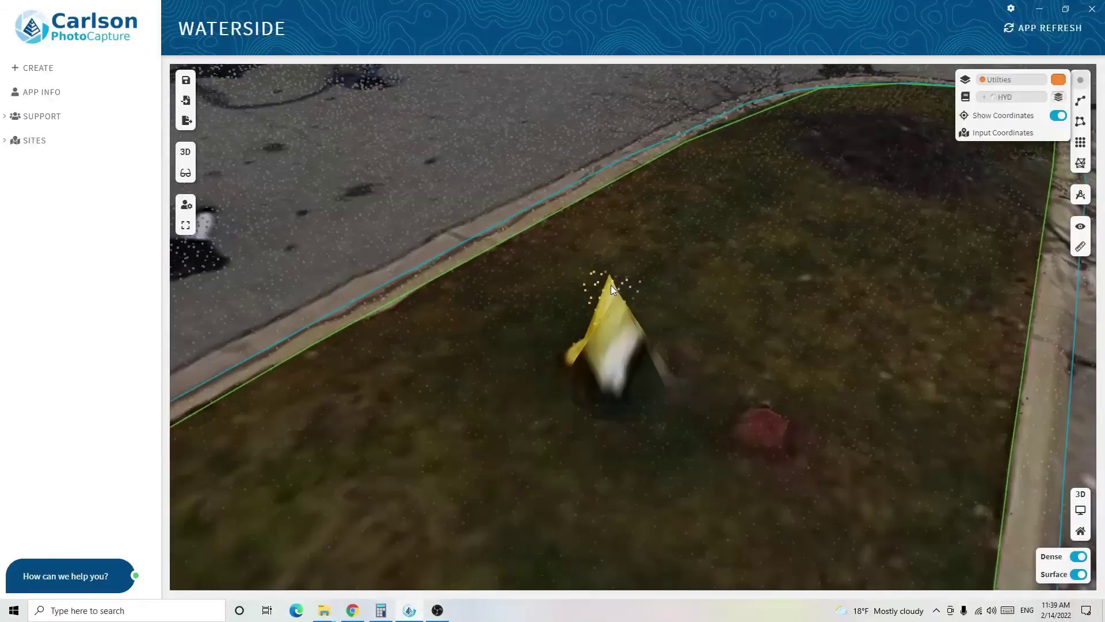
left_click(611, 285)
scroll(610, 285, "down", 3)
scroll(656, 333, "down", 3)
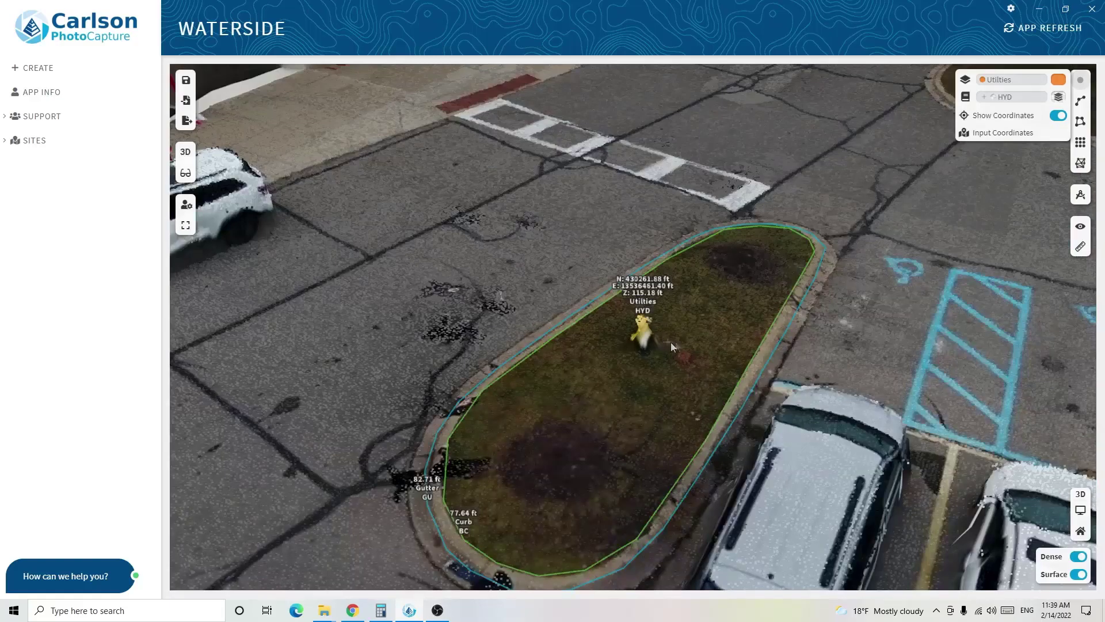
Start a polyline on the Parking layer with the feature code STRIP
left_click_drag(678, 329, 797, 251)
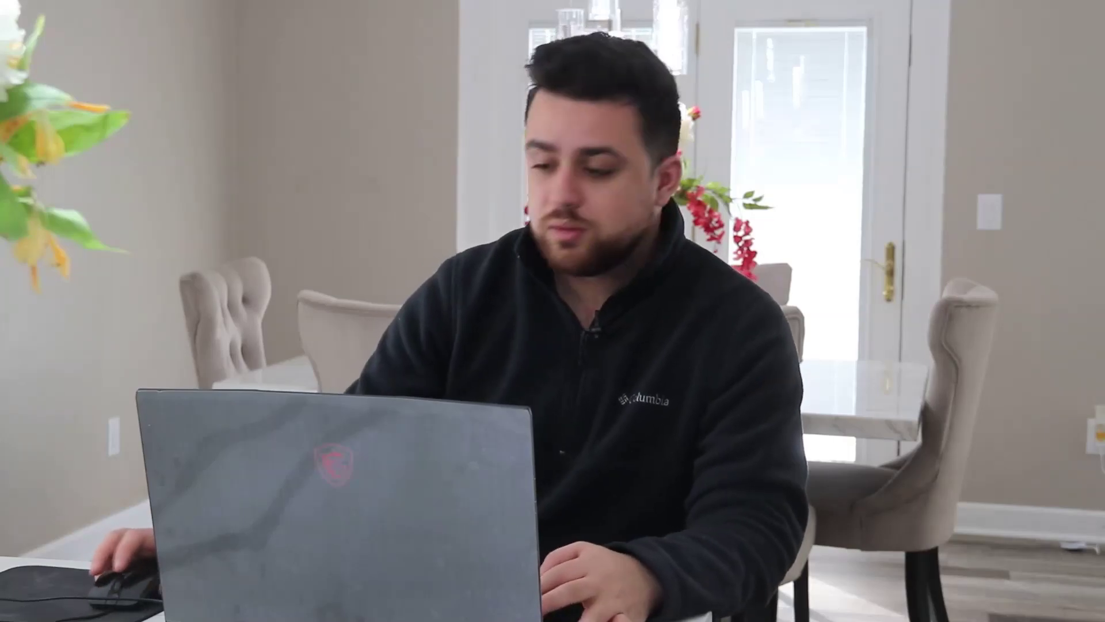
left_click(1078, 104)
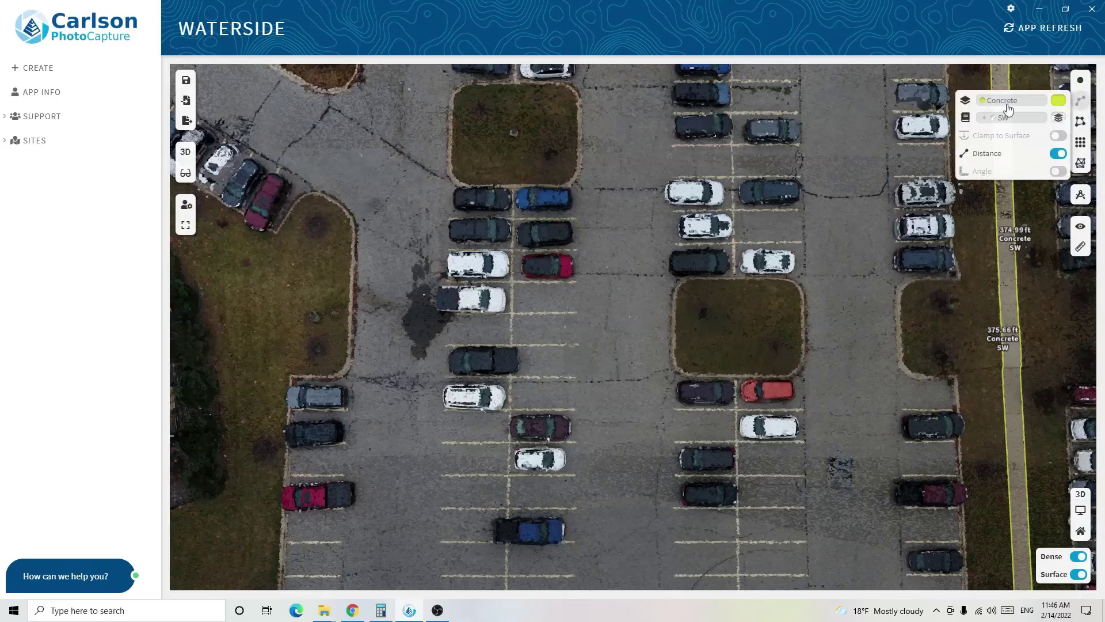
left_click(1008, 107)
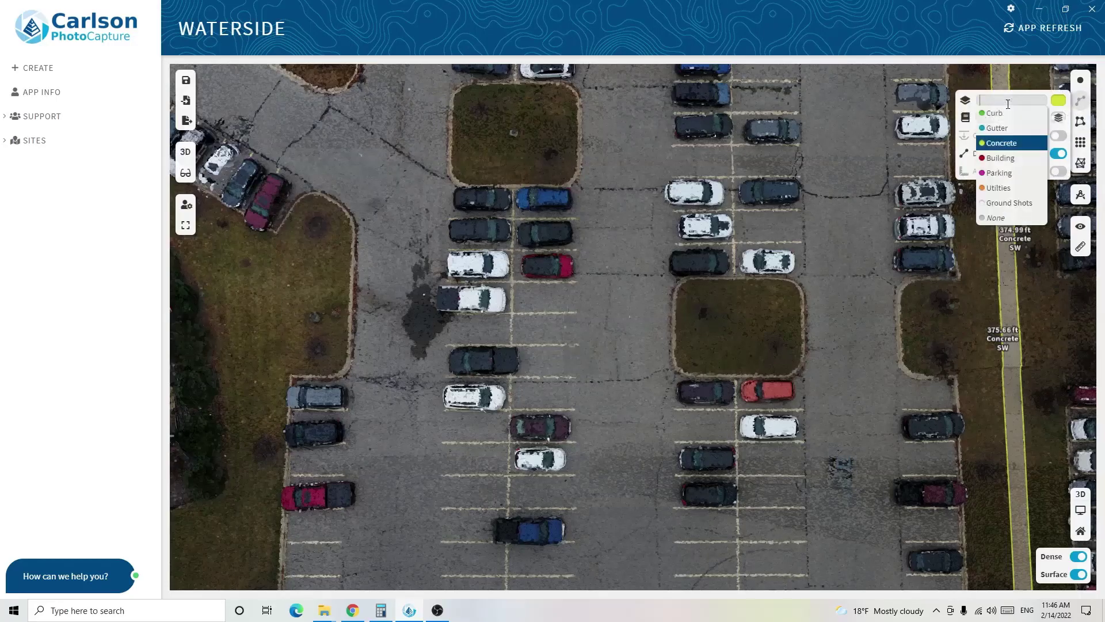
left_click(1002, 174)
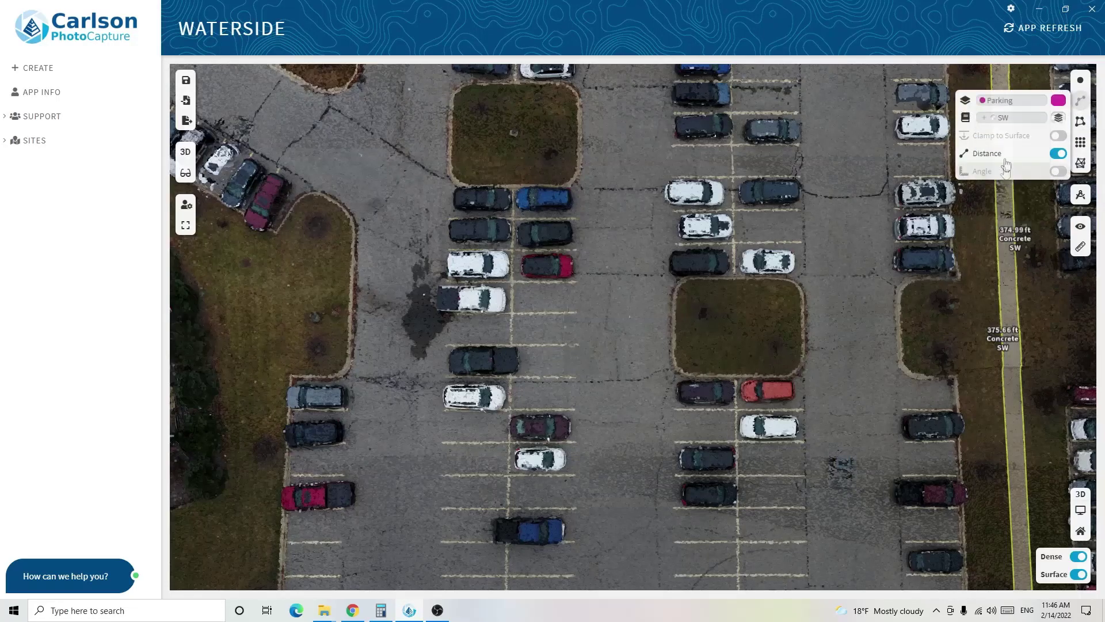
left_click(1009, 119)
type("S")
Begin the STRIP line at the centre stripe's end below the grass island and add a vertex at the crossing beside the maroon car
scroll(492, 202, "up", 5)
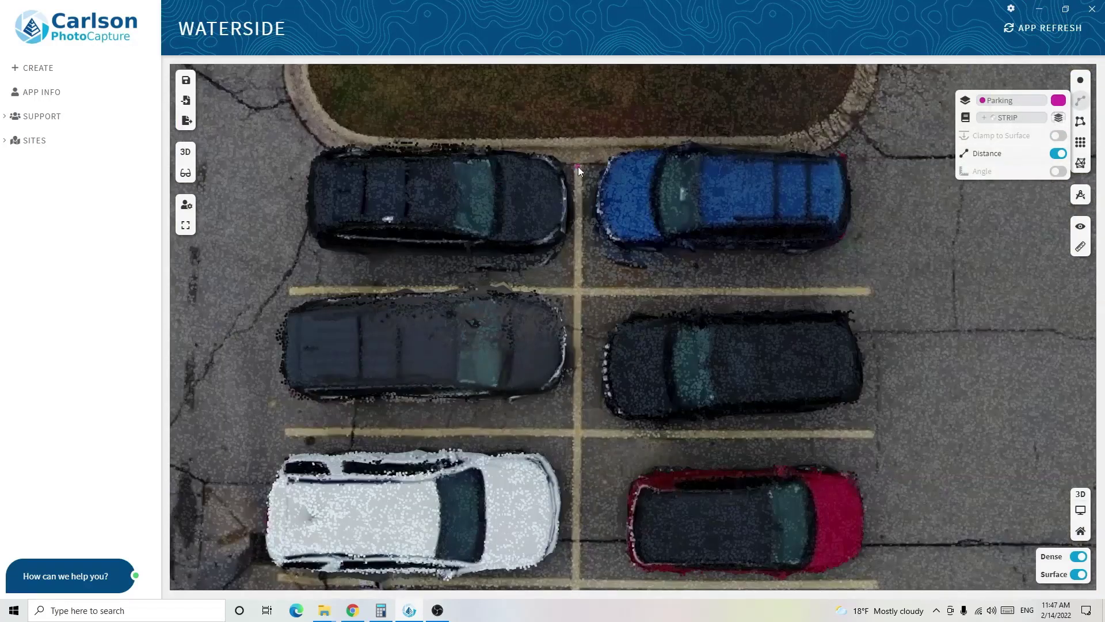
left_click(578, 167)
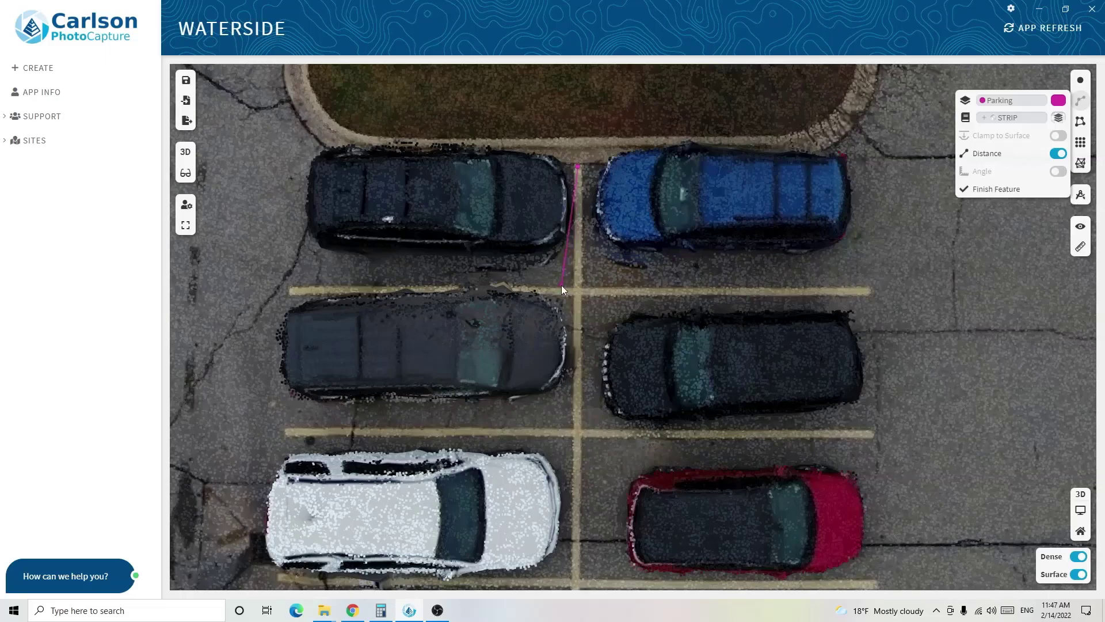
scroll(579, 221, "down", 5)
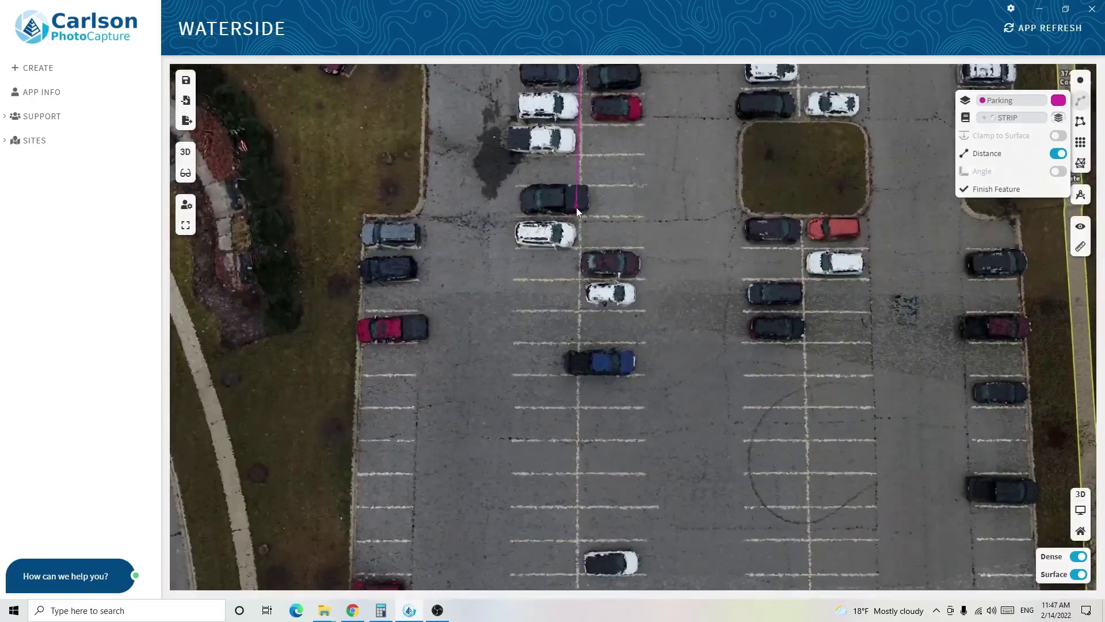
scroll(577, 219, "up", 5)
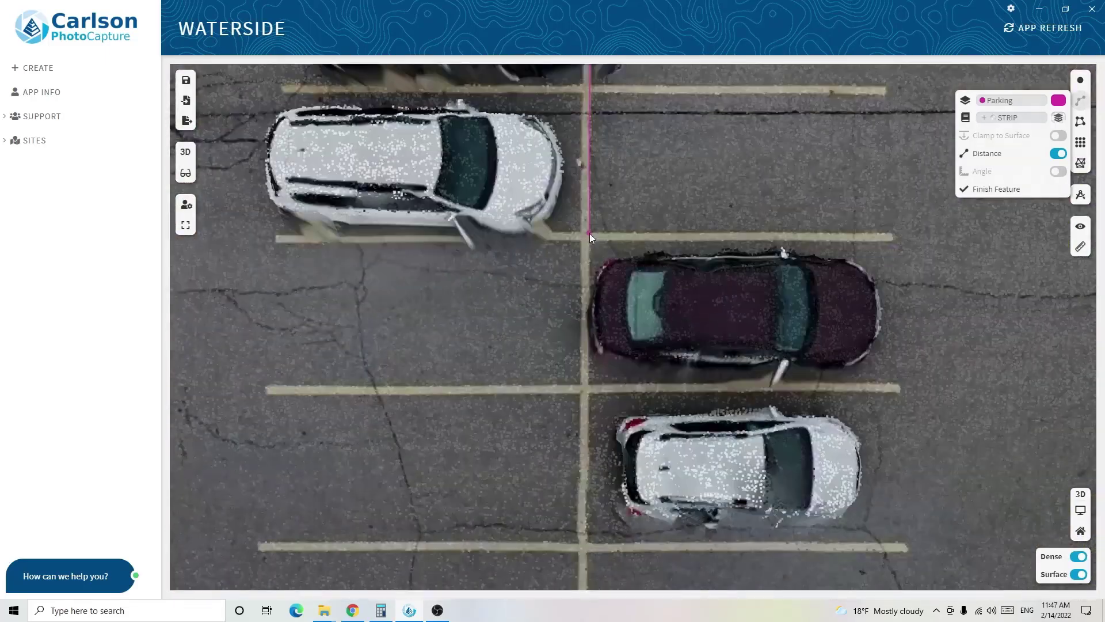
left_click(589, 235)
Continue the line along the centre parking stripe and finish it at the far curb island, about 178 ft long in total
scroll(607, 349, "down", 3)
scroll(628, 161, "down", 3)
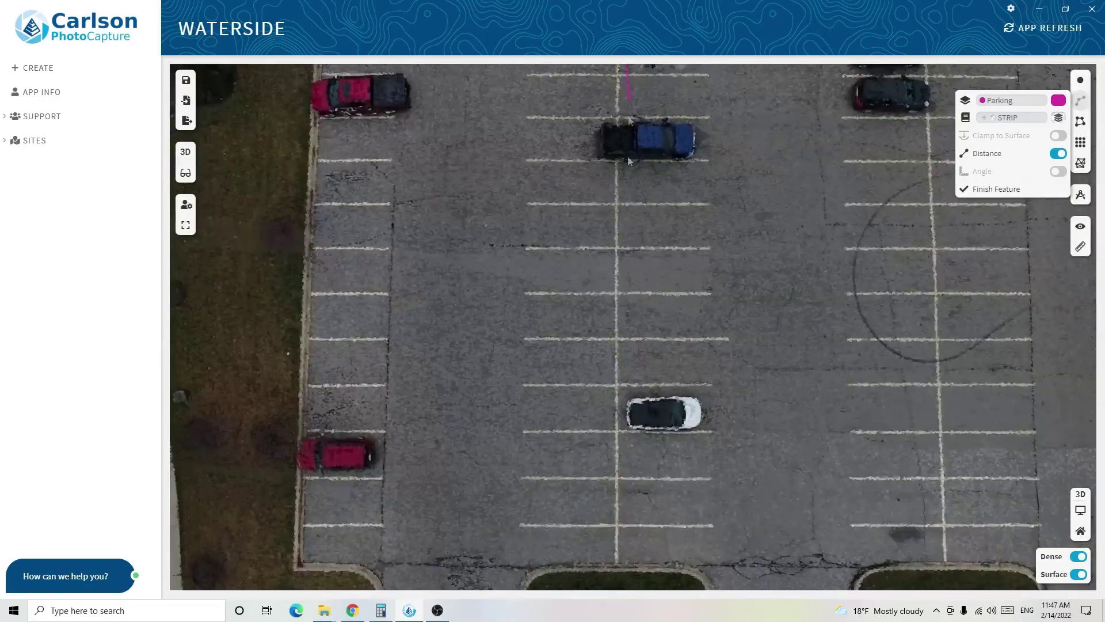
scroll(614, 222, "up", 5)
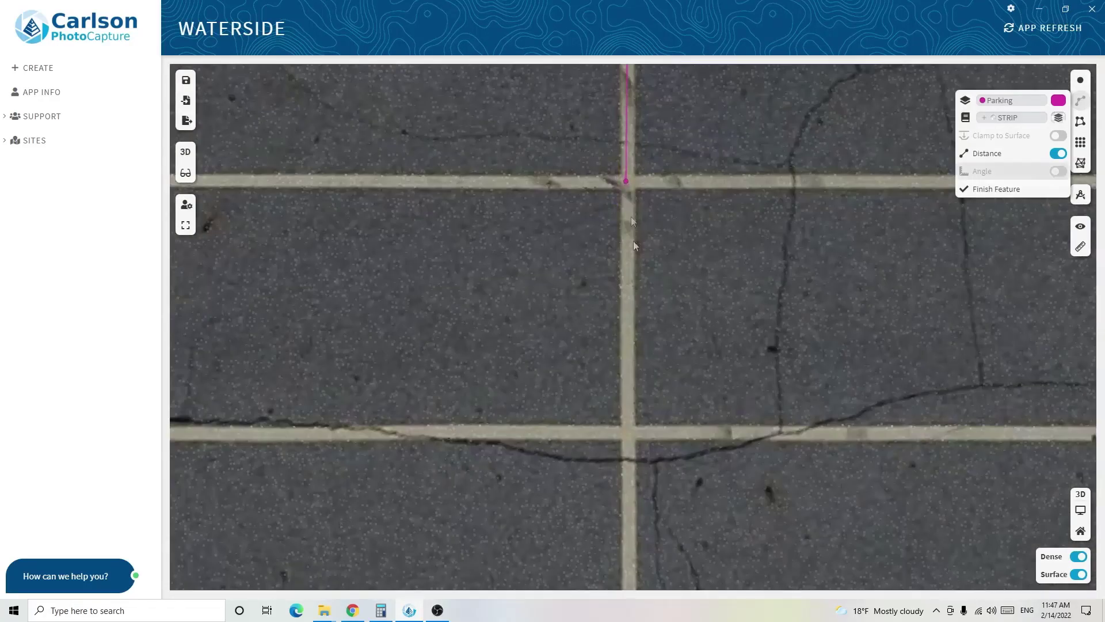
scroll(624, 287, "down", 3)
scroll(626, 173, "up", 4)
left_click(623, 131)
scroll(602, 303, "down", 3)
scroll(604, 323, "down", 2)
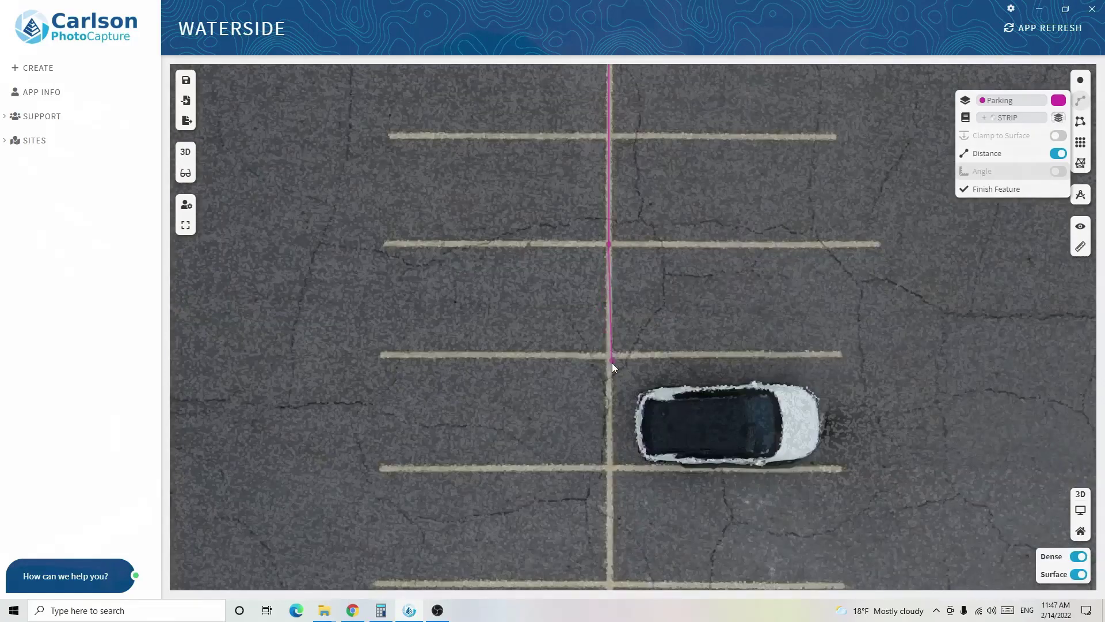
left_click_drag(613, 363, 613, 320)
scroll(625, 444, "up", 4)
double_click(627, 459)
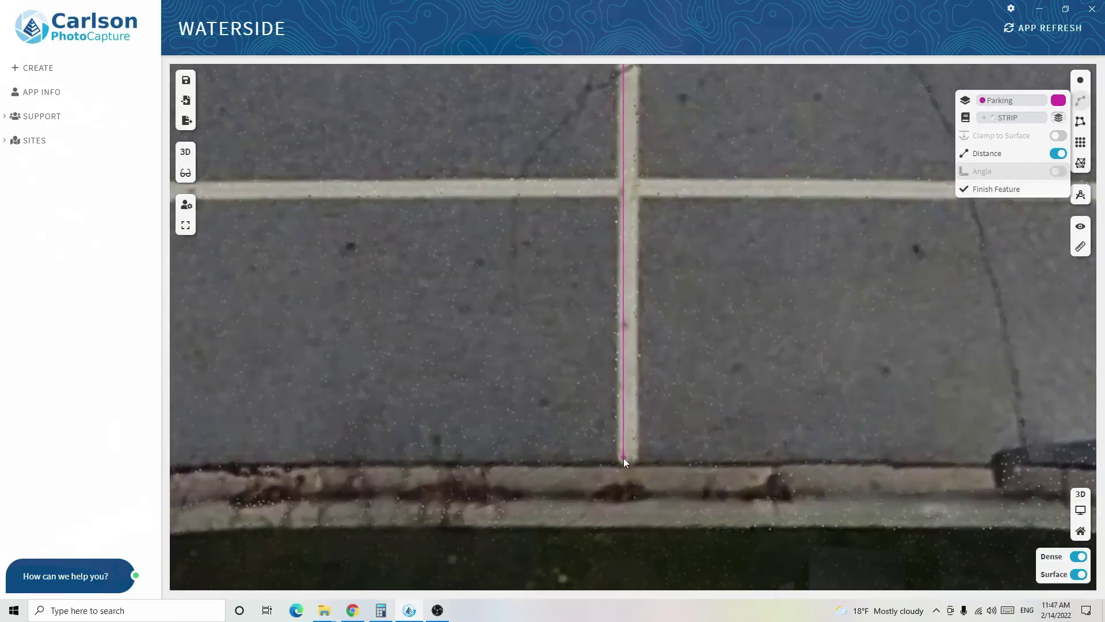
Draw another STRIP polyline on the Parking layer along the cross stripe nearest the far curb island, about 38 ft long
left_click_drag(495, 262, 676, 266)
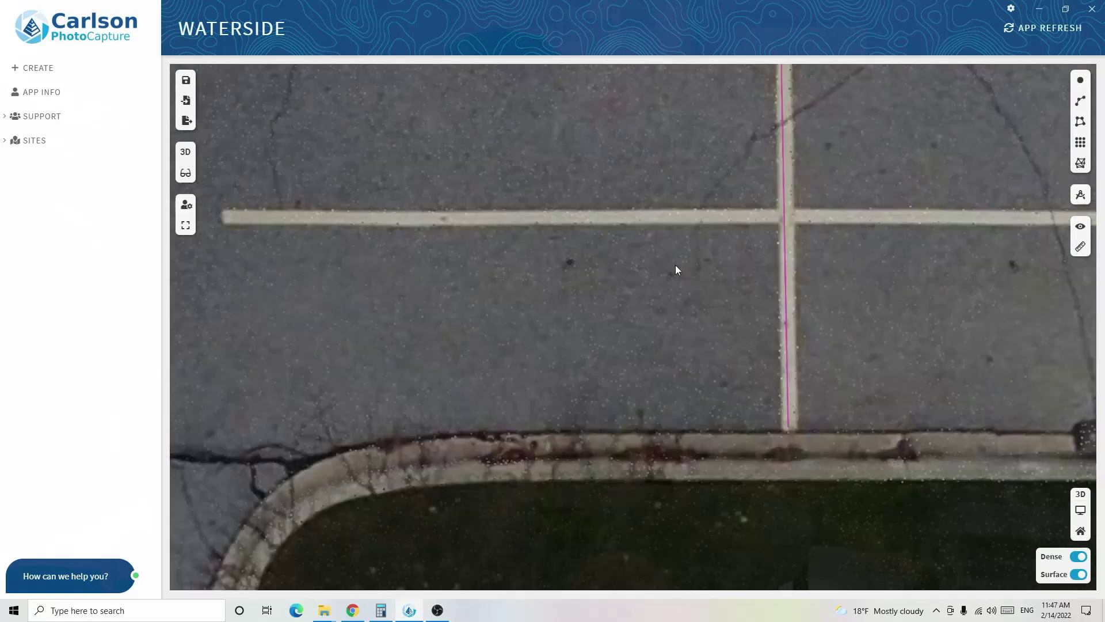
left_click(1072, 100)
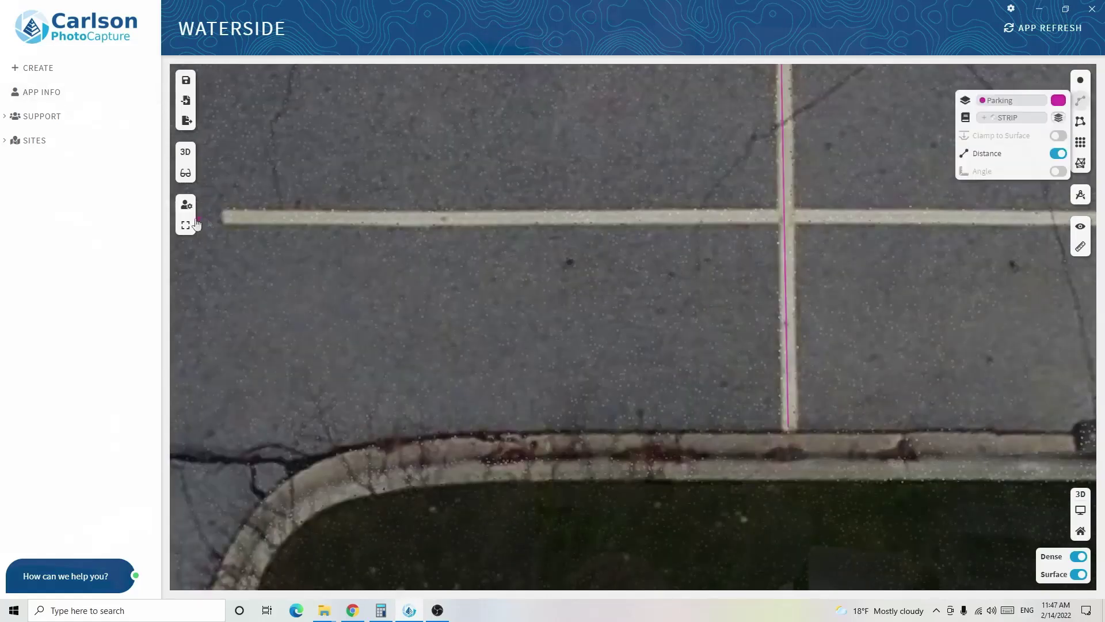
left_click_drag(561, 217, 269, 244)
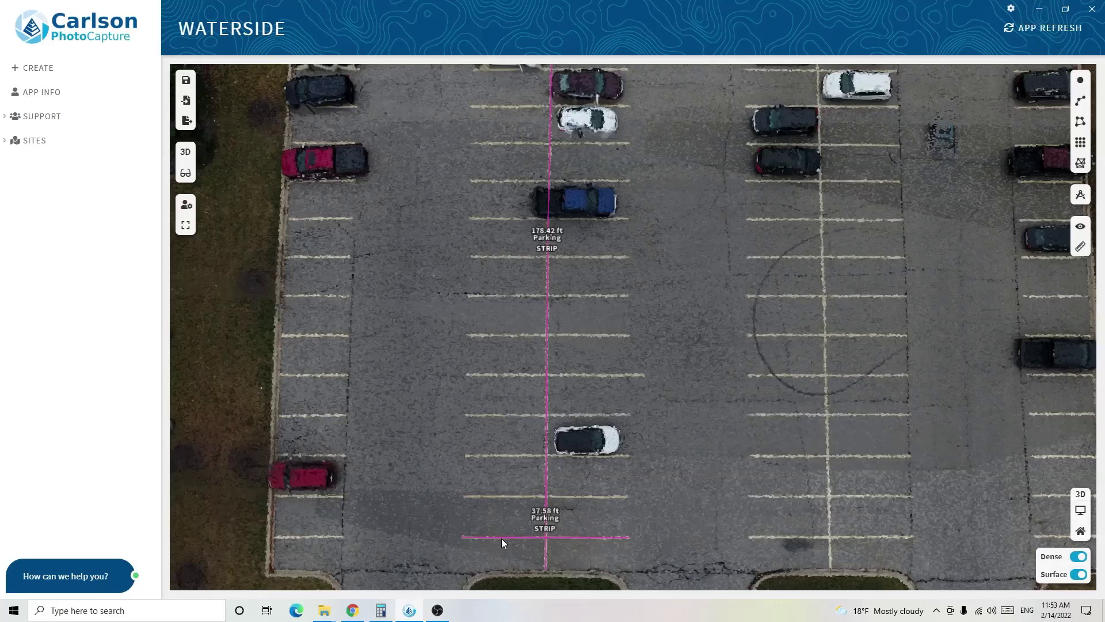
Copy and shift the cross stripe three times, using a 9.1 ft distance, Offset -90° and clamping set to None
left_click(502, 537)
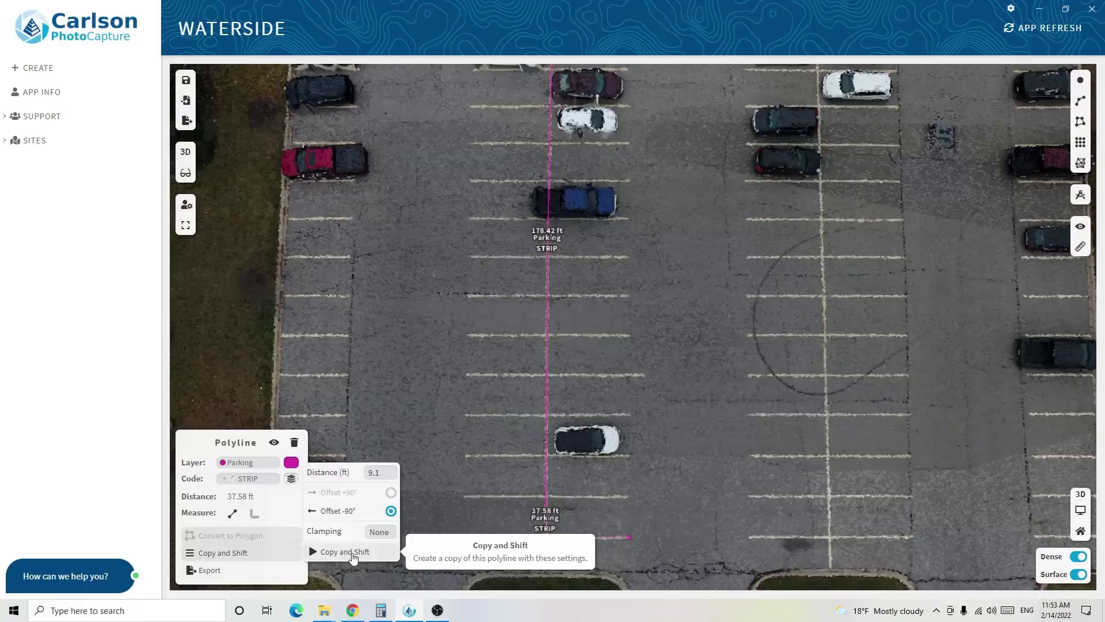
left_click(345, 552)
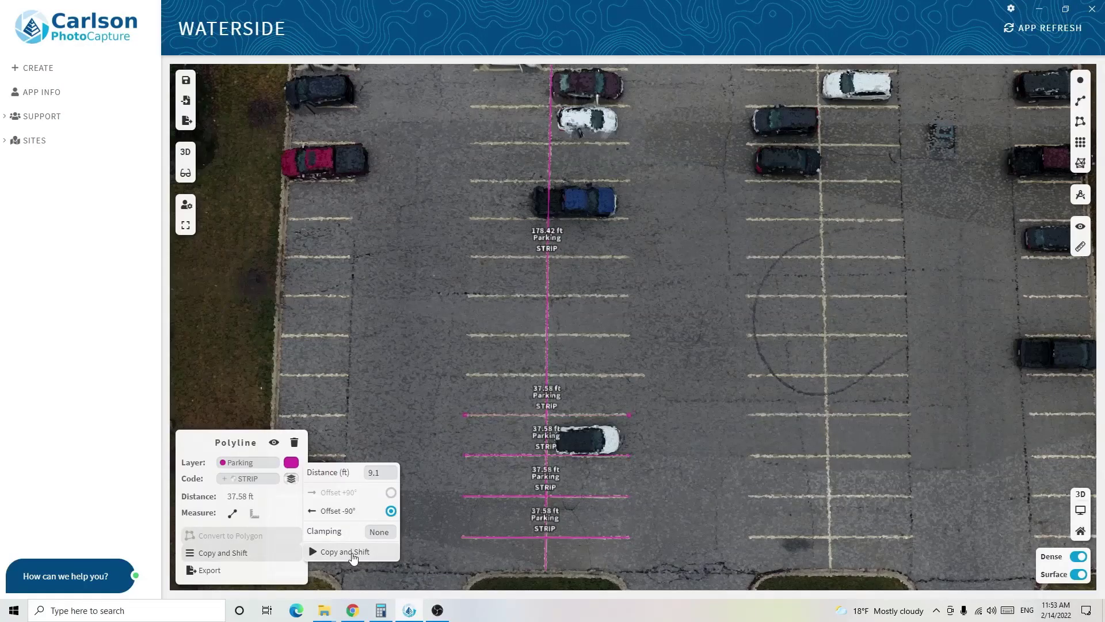
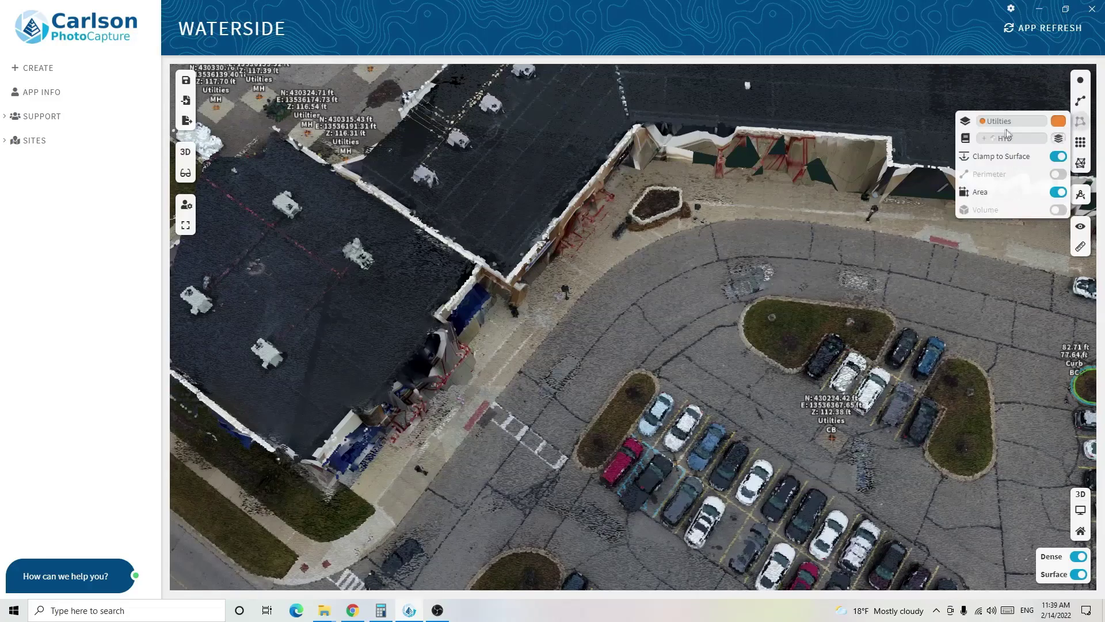
Set up a polygon on the Building layer with the feature code BD, surface clamping off and the perimeter measurement on
left_click(993, 124)
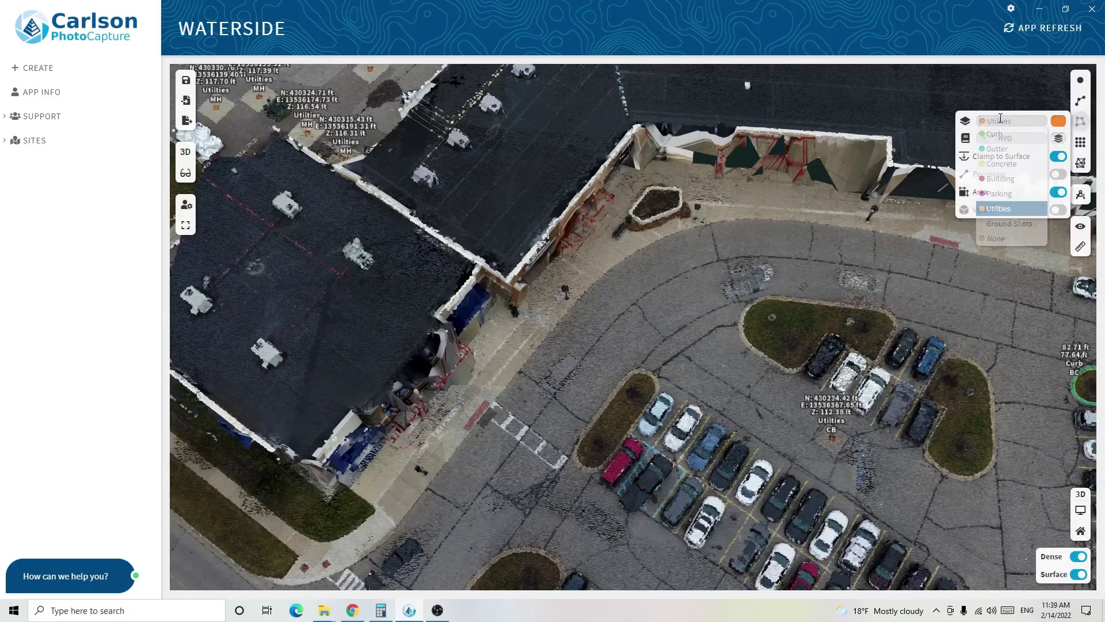
left_click(1001, 179)
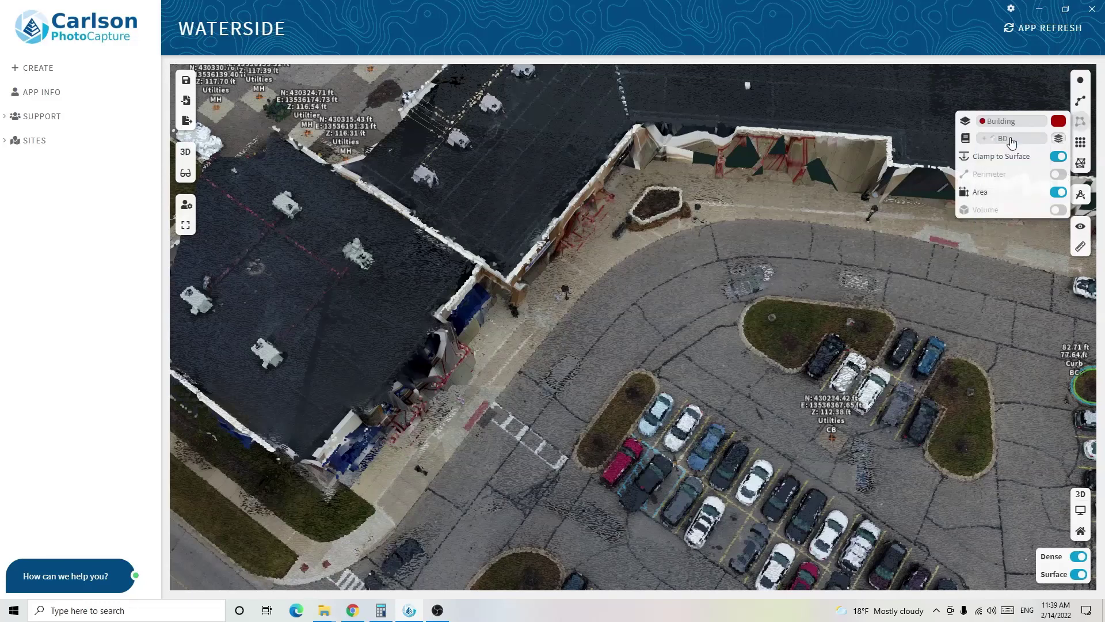
left_click(1057, 156)
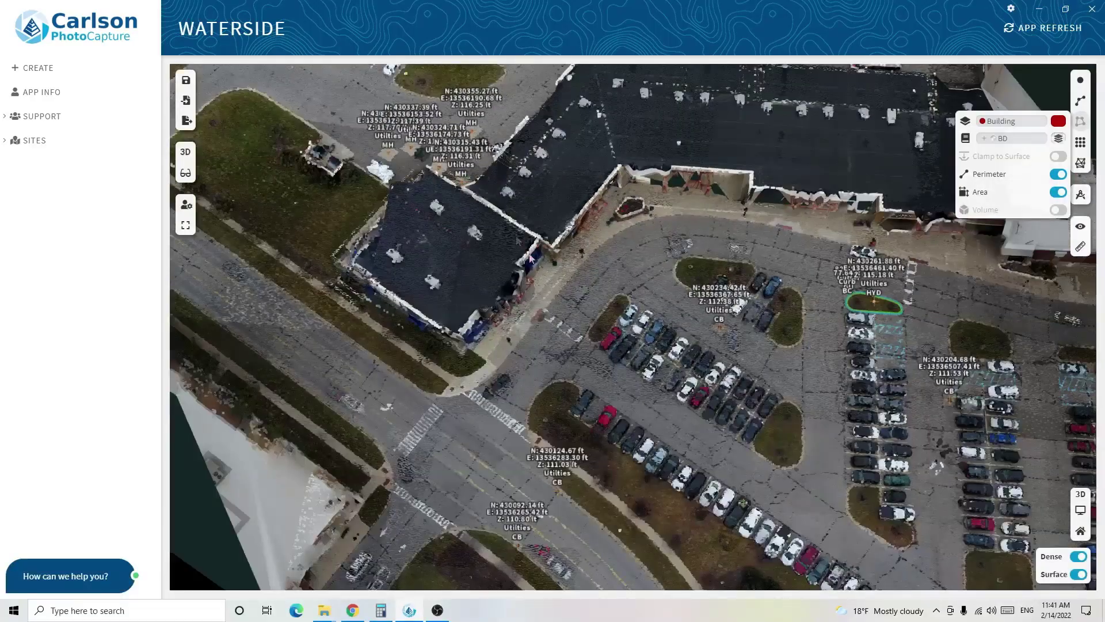
Trace the building's roof outline corner by corner around its stepped front and outer edges, and finish the polygon
scroll(531, 259, "up", 5)
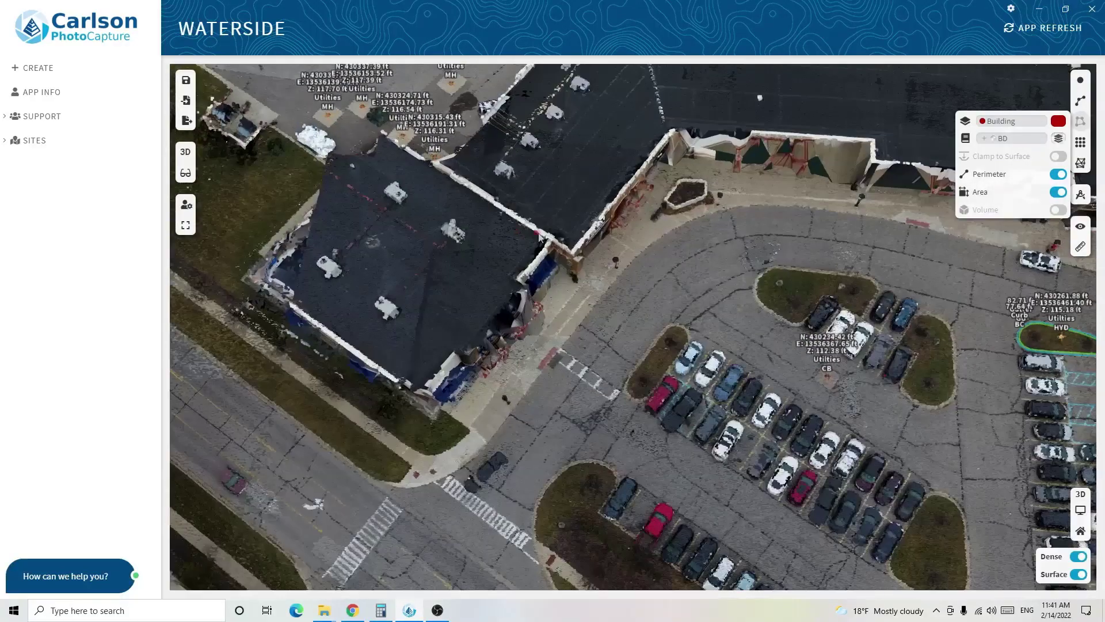
left_click_drag(663, 124, 550, 367)
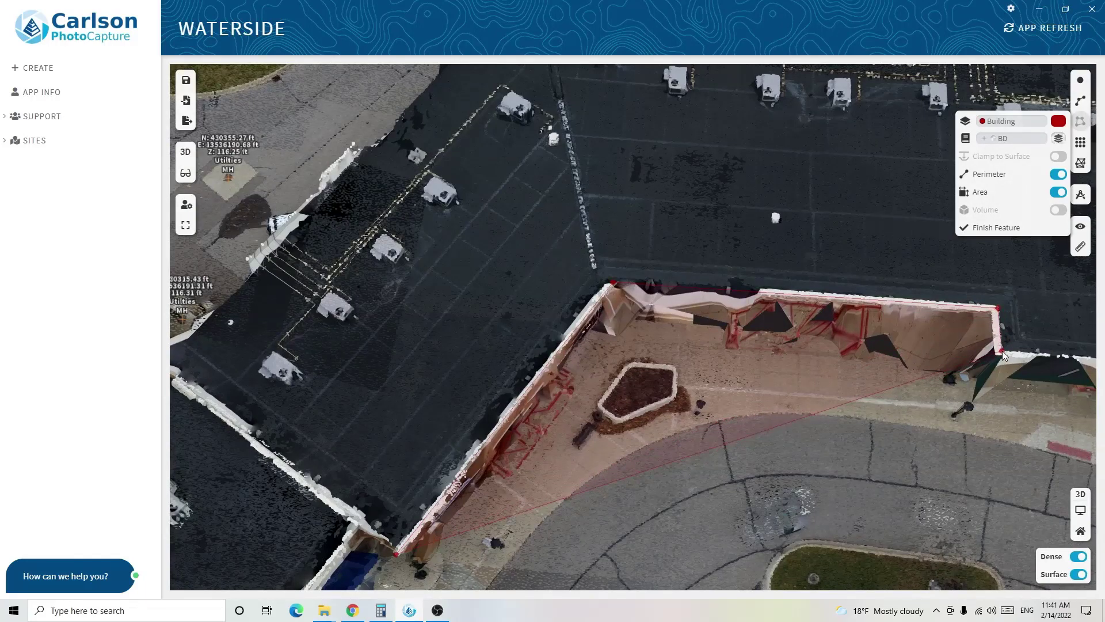
left_click_drag(1036, 323, 482, 254)
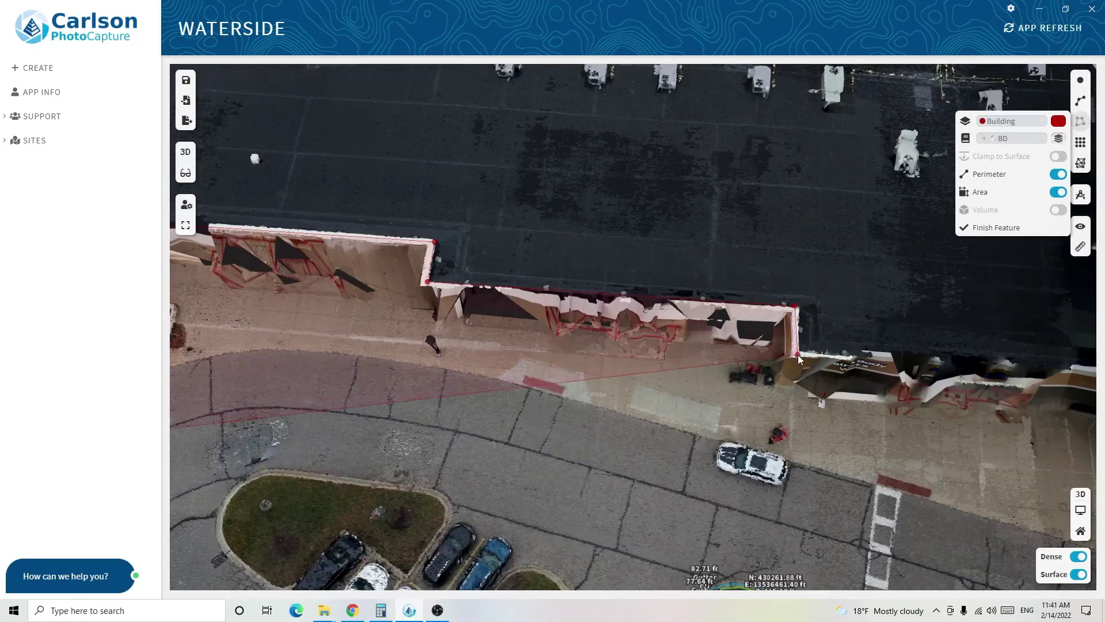
left_click_drag(967, 342, 538, 300)
scroll(532, 309, "up", 5)
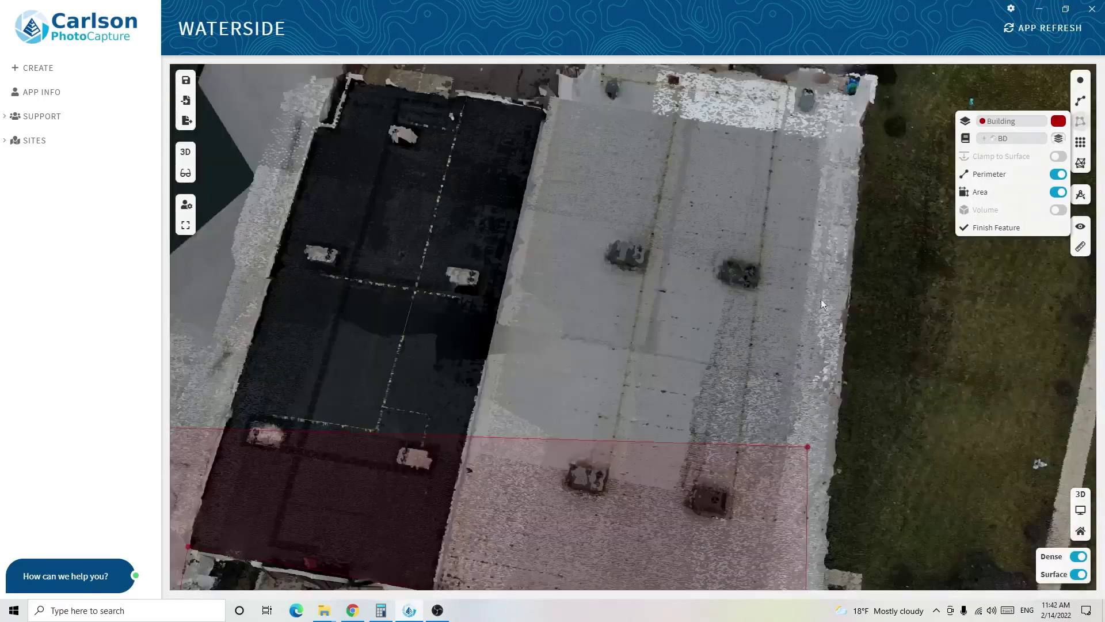
left_click_drag(821, 200, 786, 293)
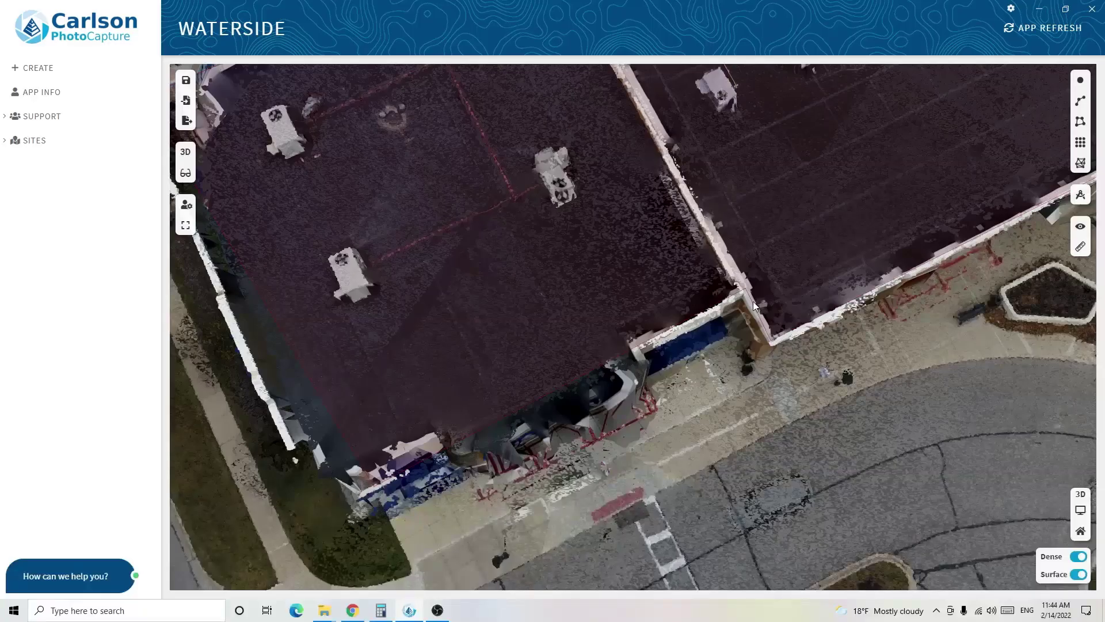
double_click(753, 302)
Set up a surface-clamped point grid on the Ground Shots layer with the feature code GS and 10 ft X and Y intervals
scroll(820, 282, "down", 5)
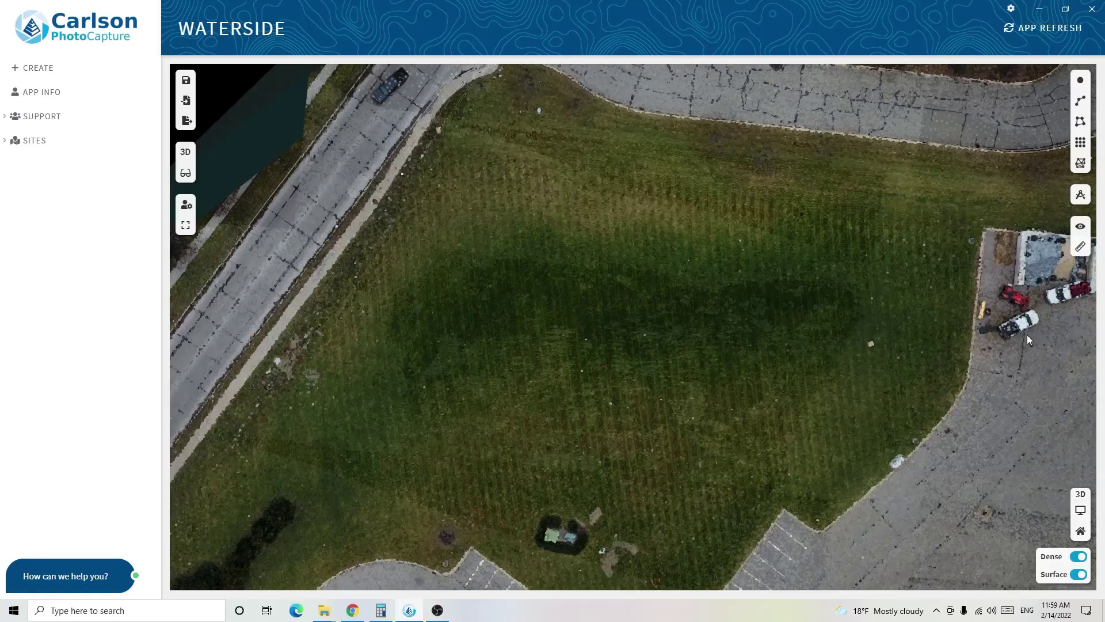
left_click(1081, 142)
left_click(1009, 144)
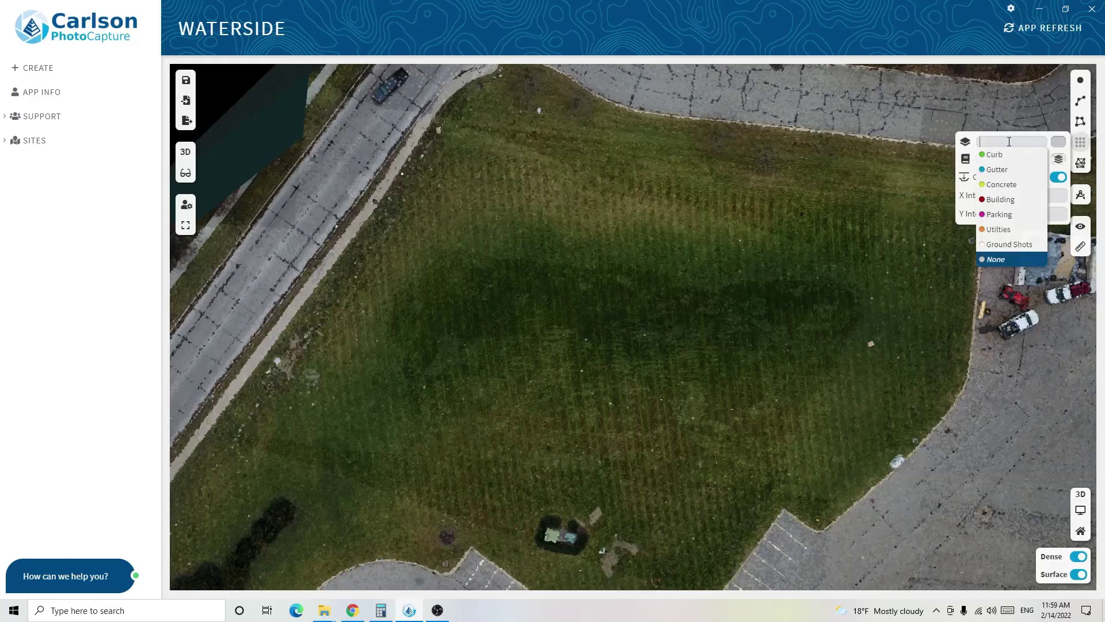
left_click(1009, 244)
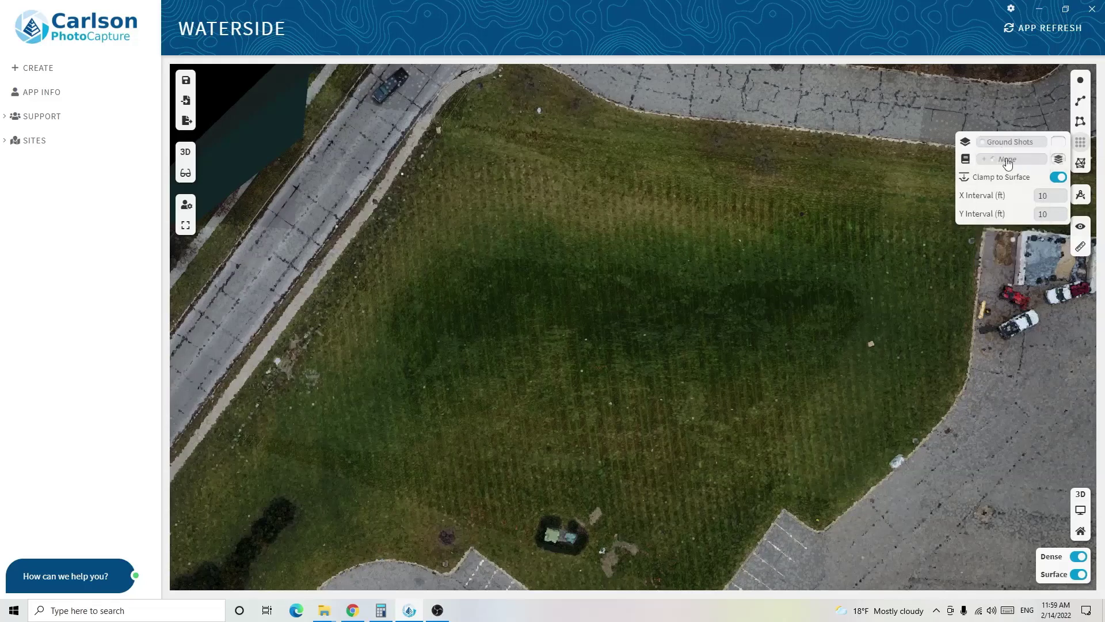
left_click(1008, 158)
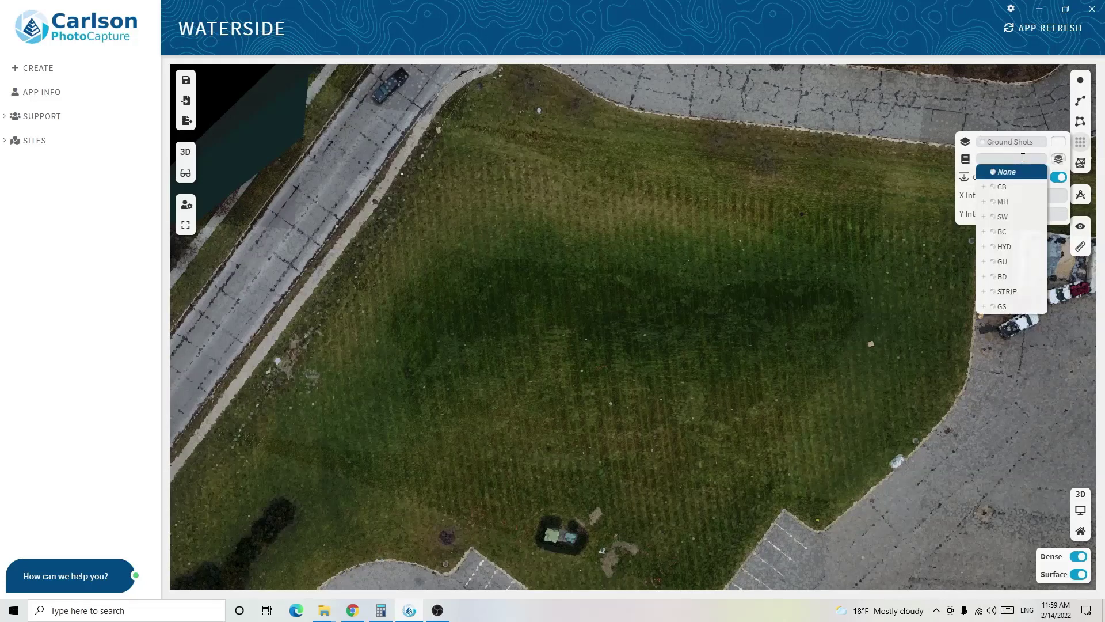
type("GS")
left_click(1003, 173)
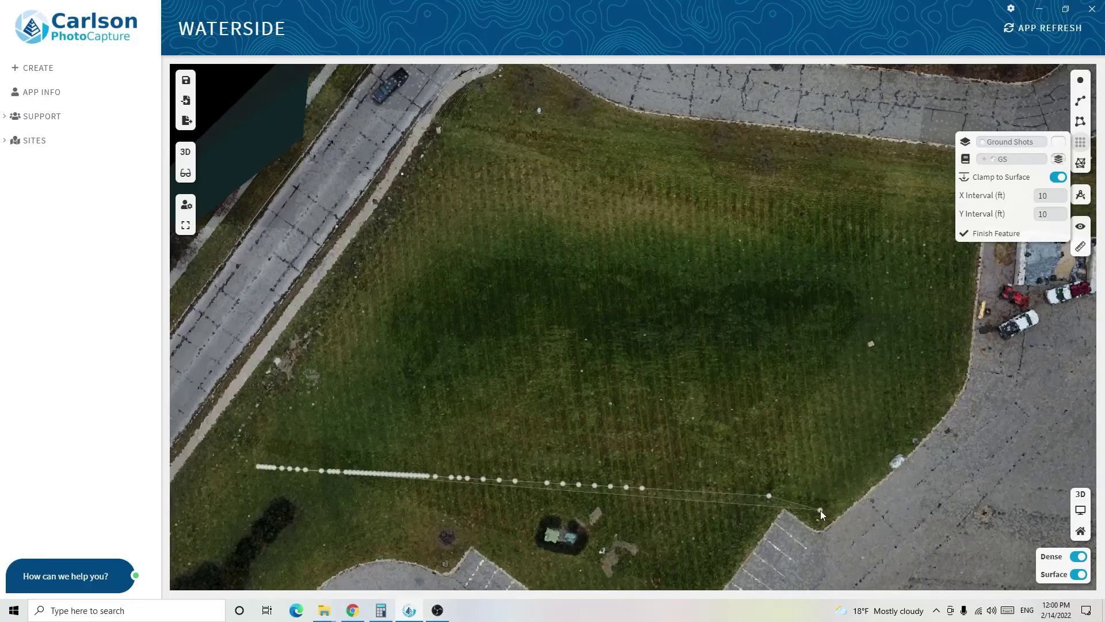
Outline the open grass field between the road and the parking lot, and finish the boundary to fill it with grid points
left_click(949, 381)
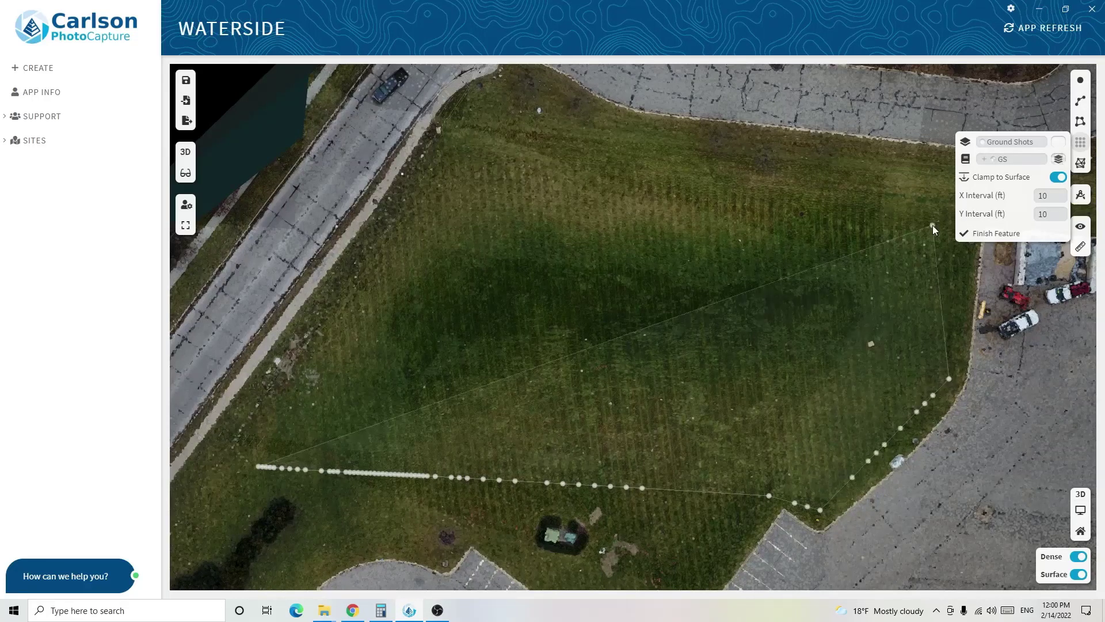
left_click_drag(932, 226, 838, 249)
left_click(878, 187)
left_click(477, 126)
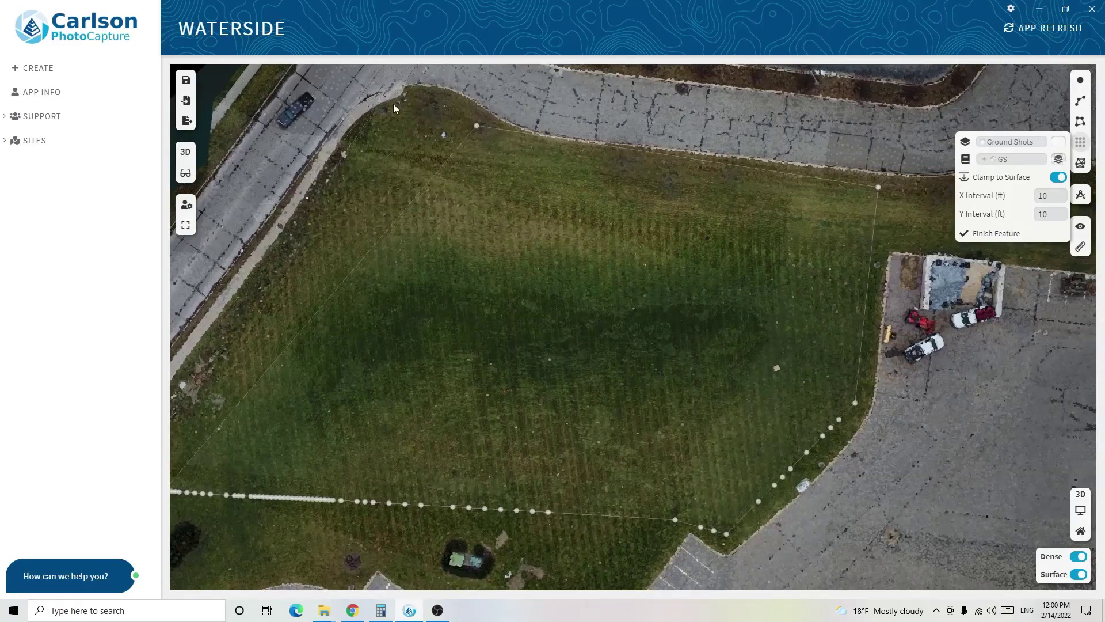
left_click(363, 112)
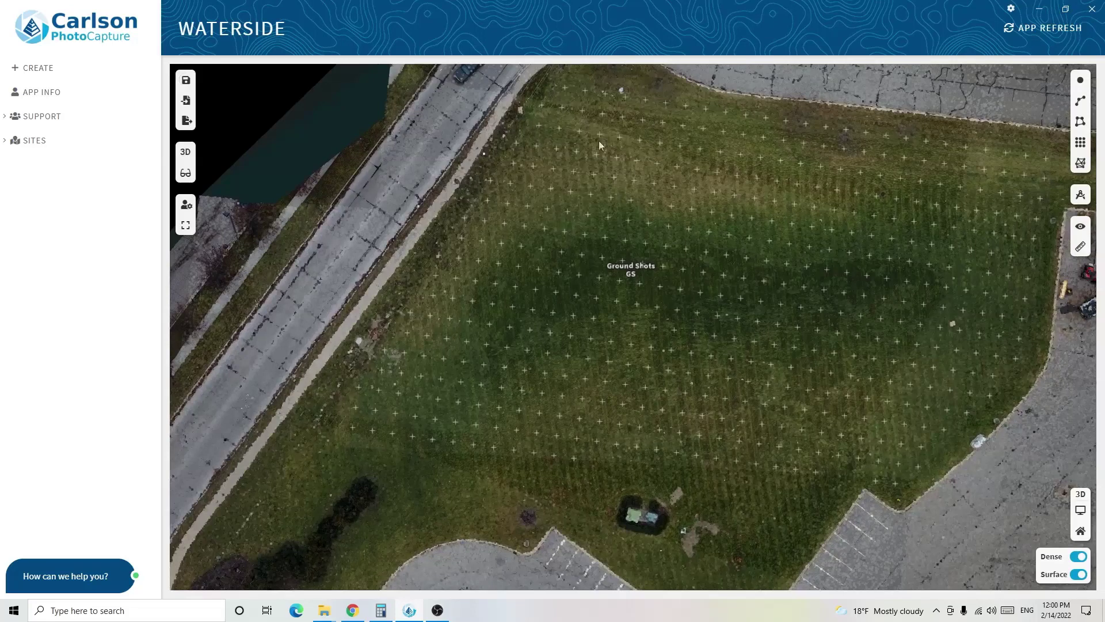
left_click(668, 246)
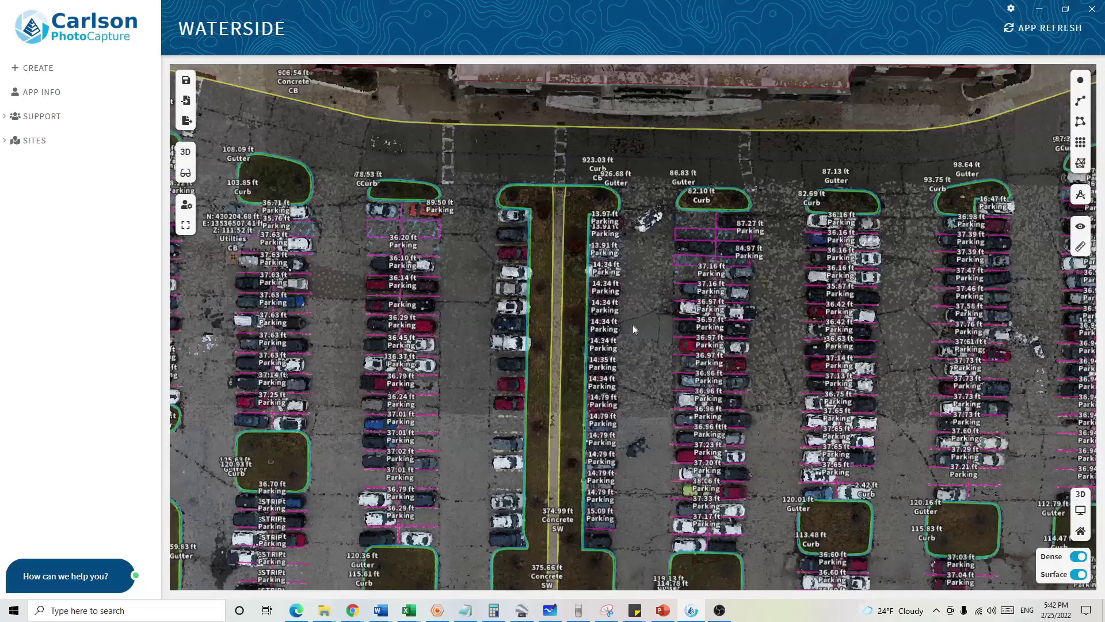
Turn off the Dense and Surface displays and examine the drawn linework across the parking lot and building from several angles
scroll(633, 329, "down", 5)
scroll(644, 336, "down", 5)
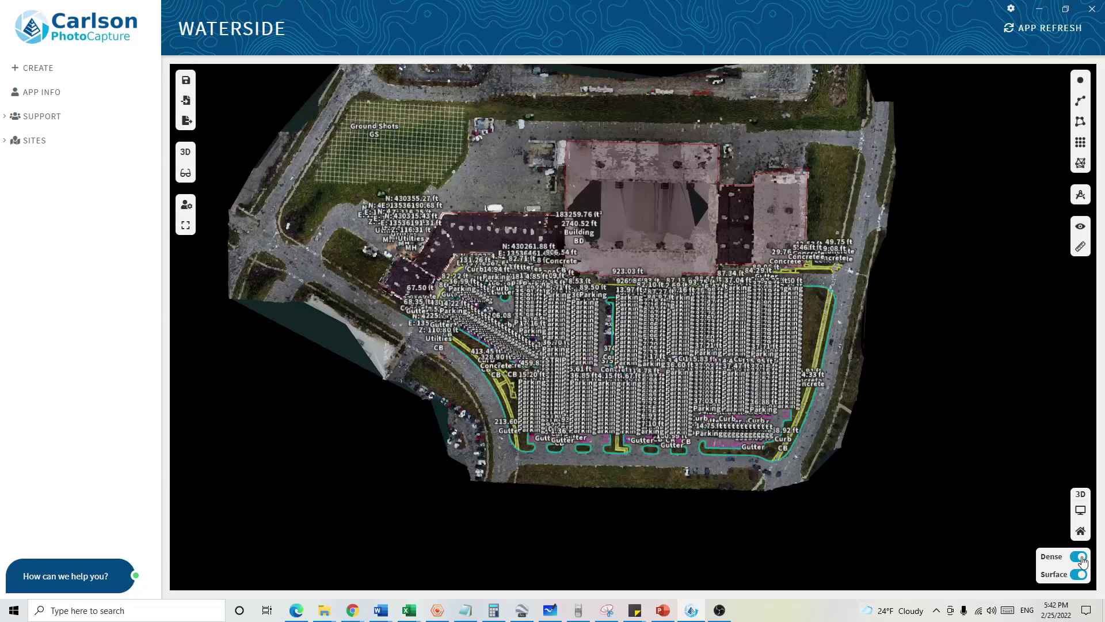
left_click(1079, 556)
scroll(627, 389, "up", 5)
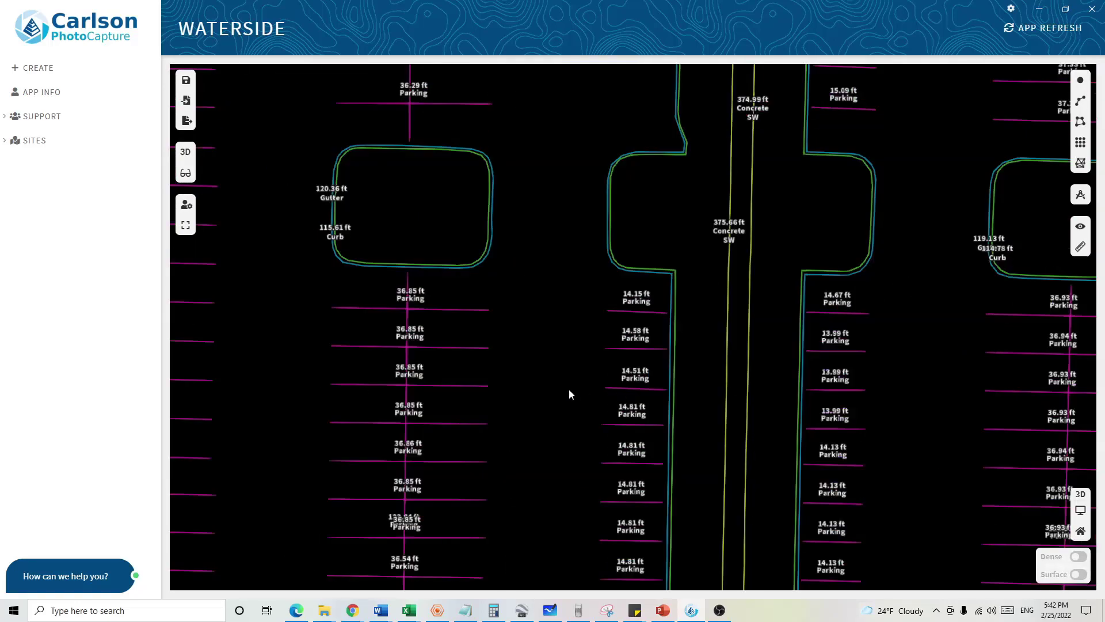
scroll(569, 391, "down", 8)
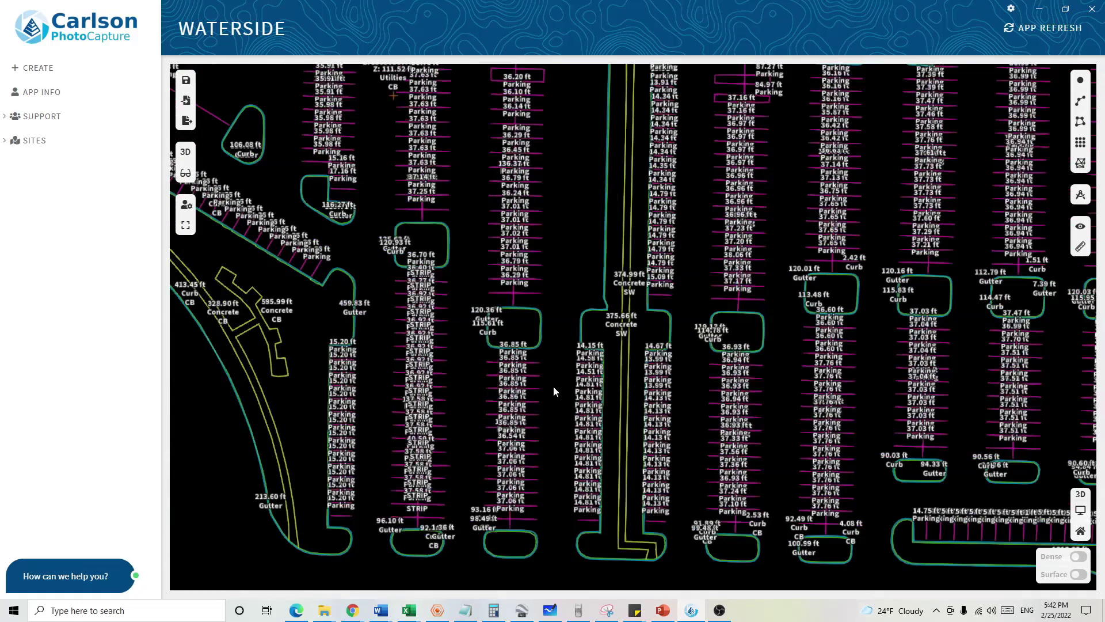
middle_click_drag(554, 386, 492, 273)
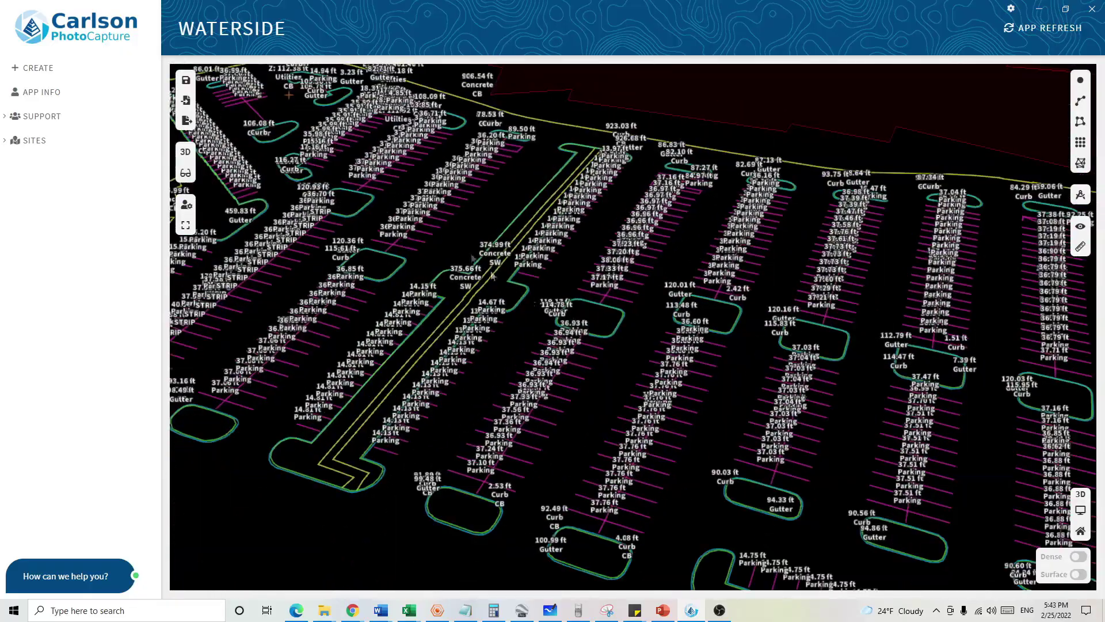
middle_click_drag(604, 209, 805, 348)
middle_click_drag(760, 388, 672, 523)
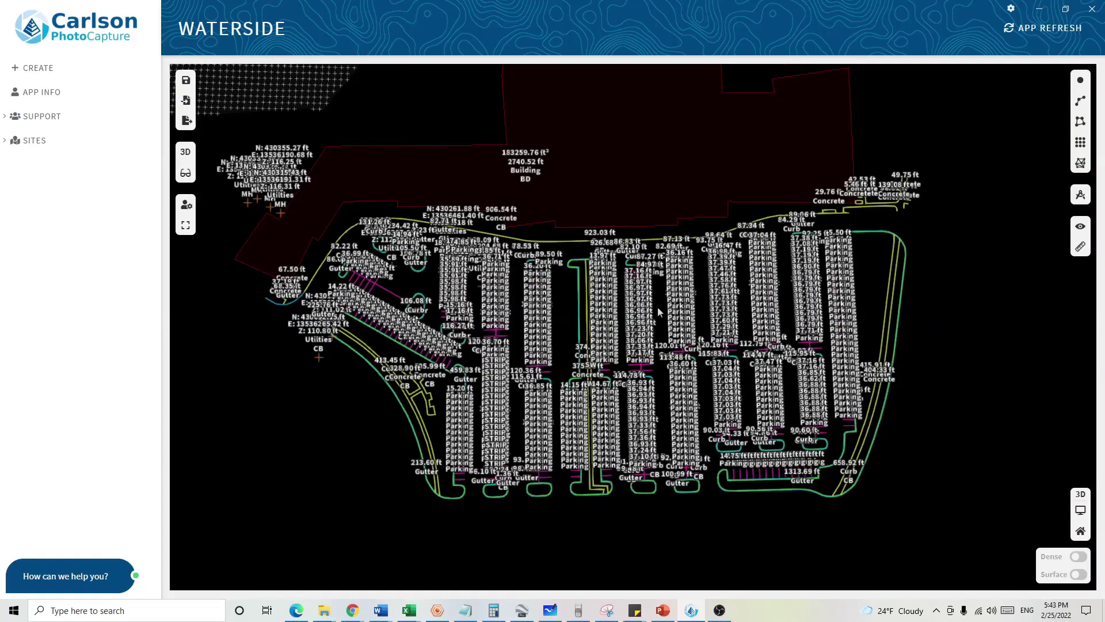
Export the features, without limiting to visible ones, as a DXF drawing named Waterside RAW points in the Waterside folder
left_click(186, 122)
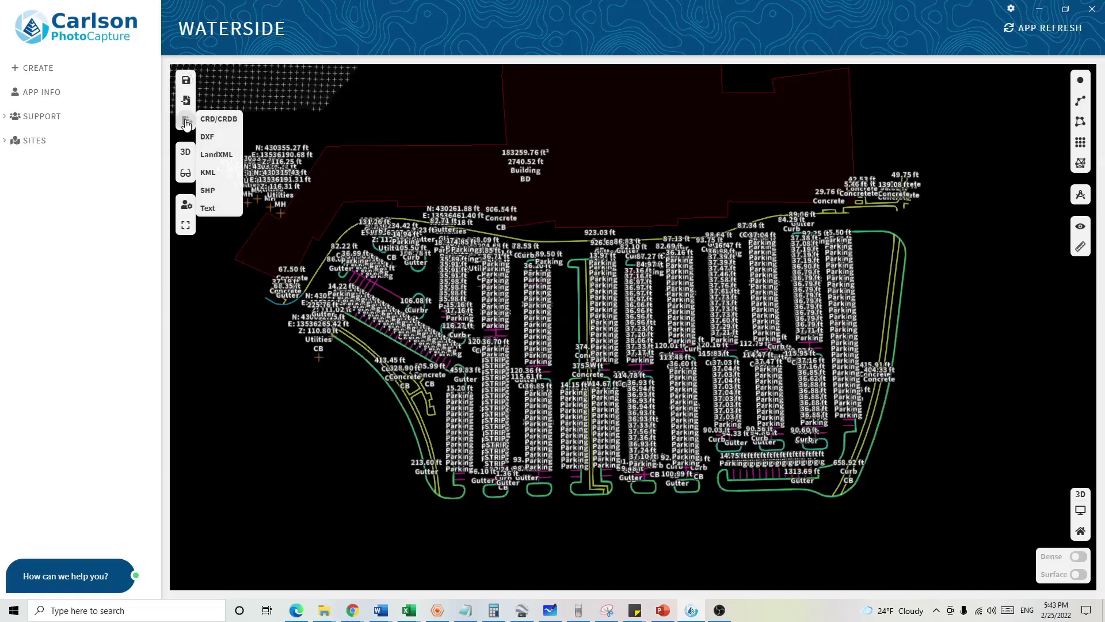
left_click(232, 139)
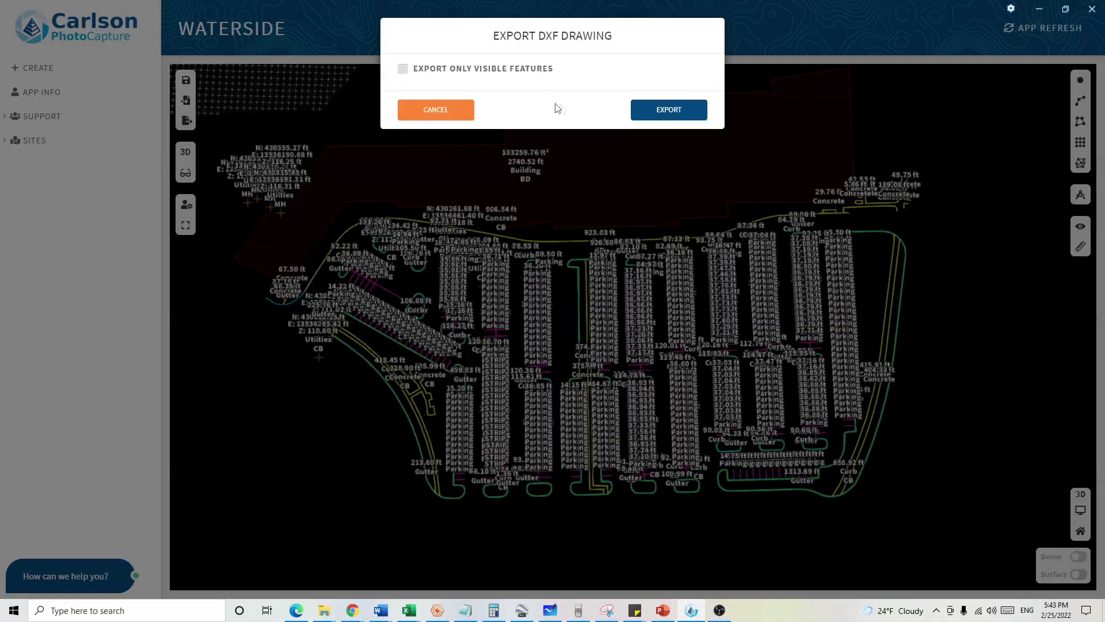
left_click(691, 117)
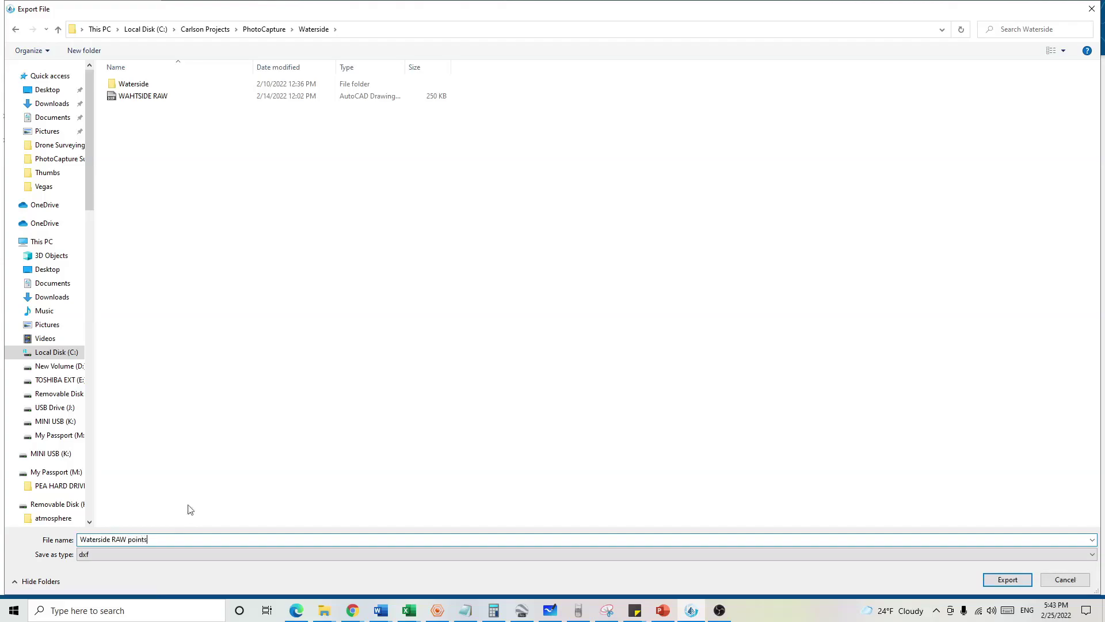
left_click(1013, 581)
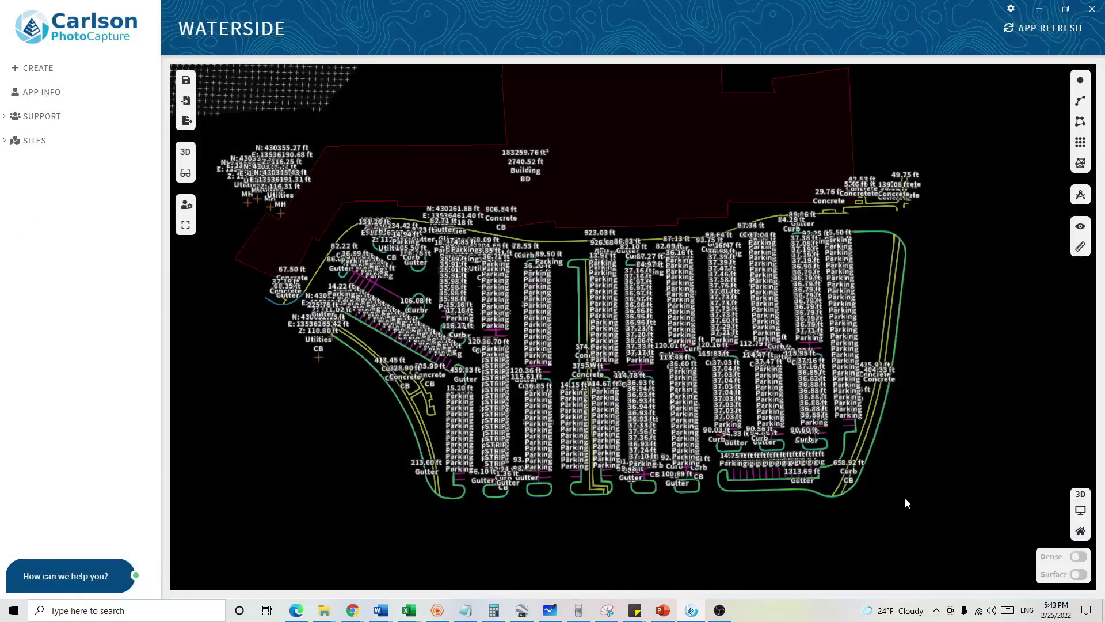